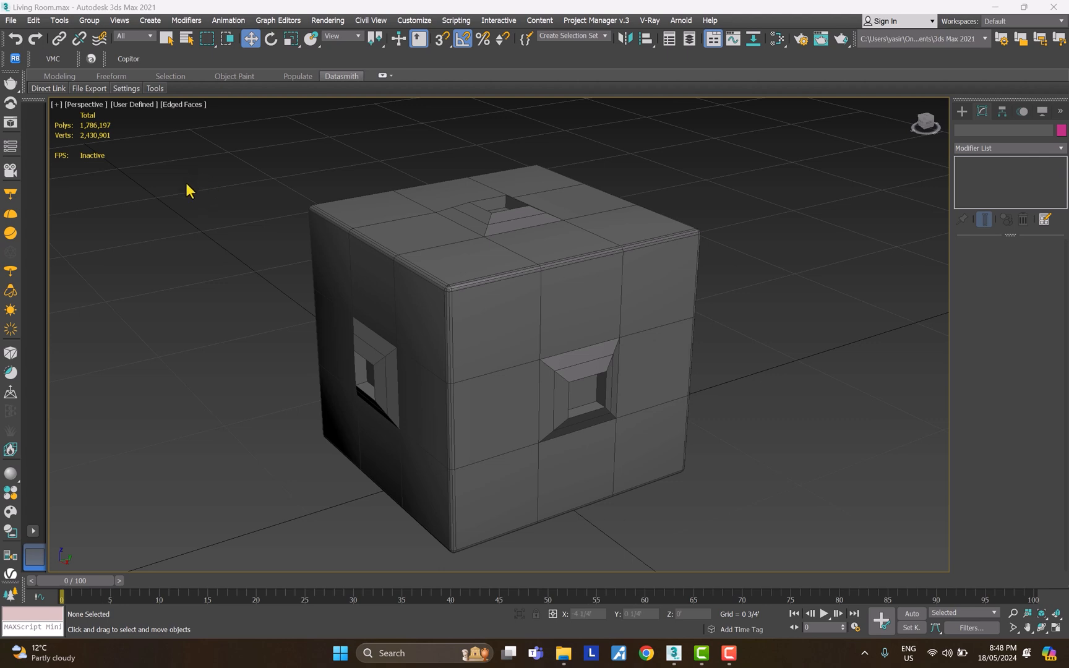
# - Select the chamfer box with the recessed faces and open the Array tool for it
pyautogui.click(444, 258)
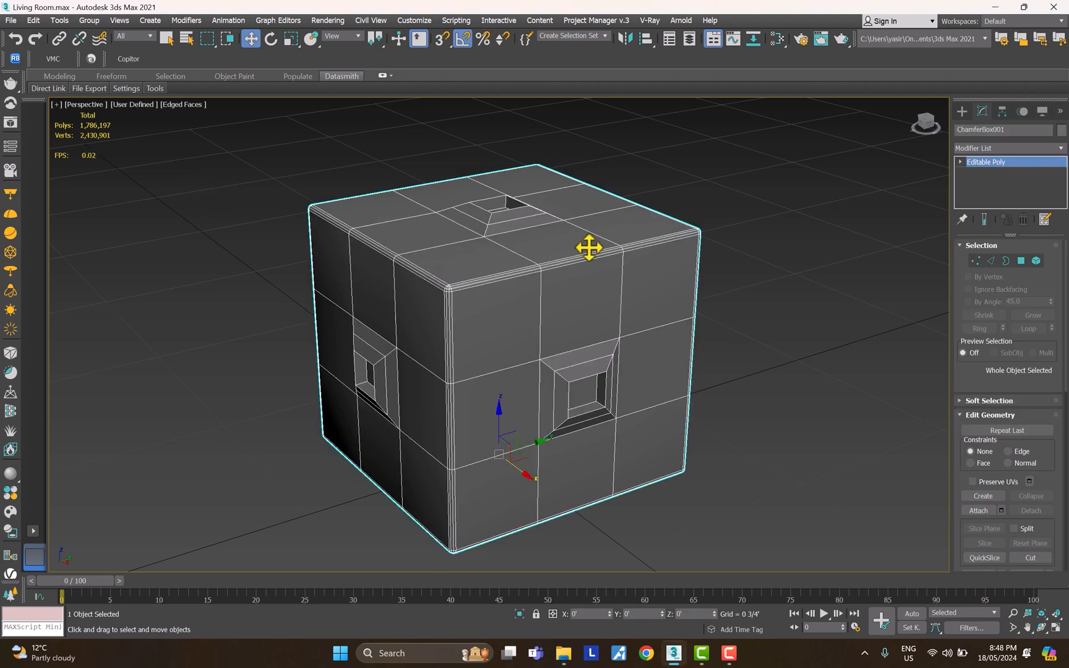
pyautogui.click(768, 265)
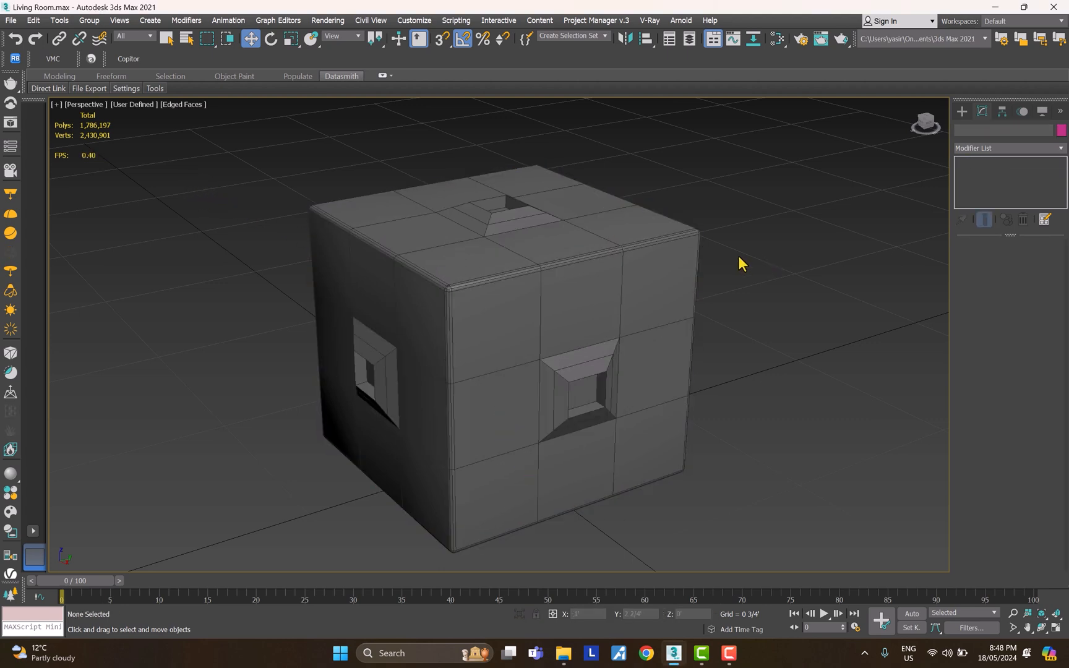
pyautogui.click(609, 260)
pyautogui.scroll(-3, 620, 276)
pyautogui.keyDown('alt'); pyautogui.moveTo(620, 276); pyautogui.dragTo(489, 310, button='middle'); pyautogui.keyUp('alt')
pyautogui.scroll(-2, 652, 294)
pyautogui.scroll(-2, 532, 340)
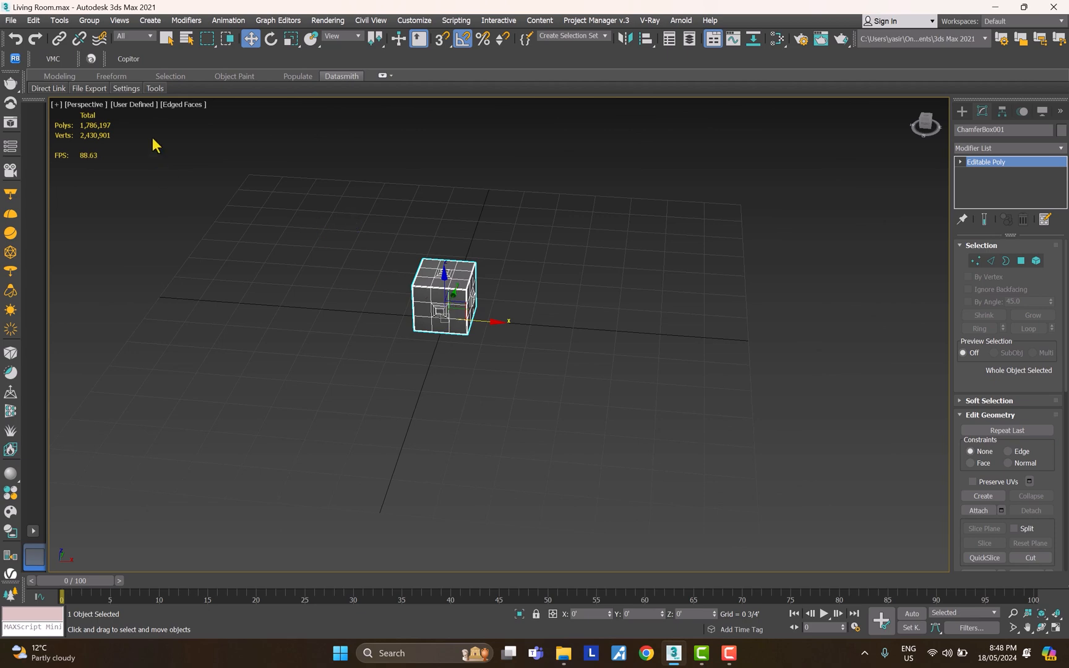
pyautogui.click(59, 20)
pyautogui.click(105, 245)
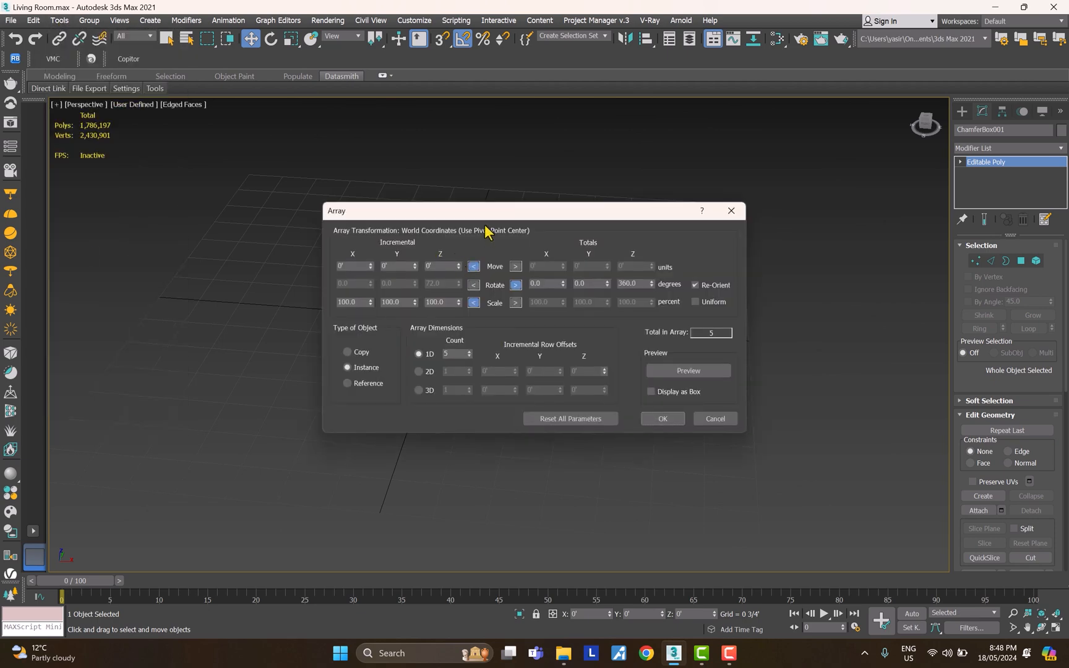
pyautogui.moveTo(486, 232); pyautogui.dragTo(617, 163)
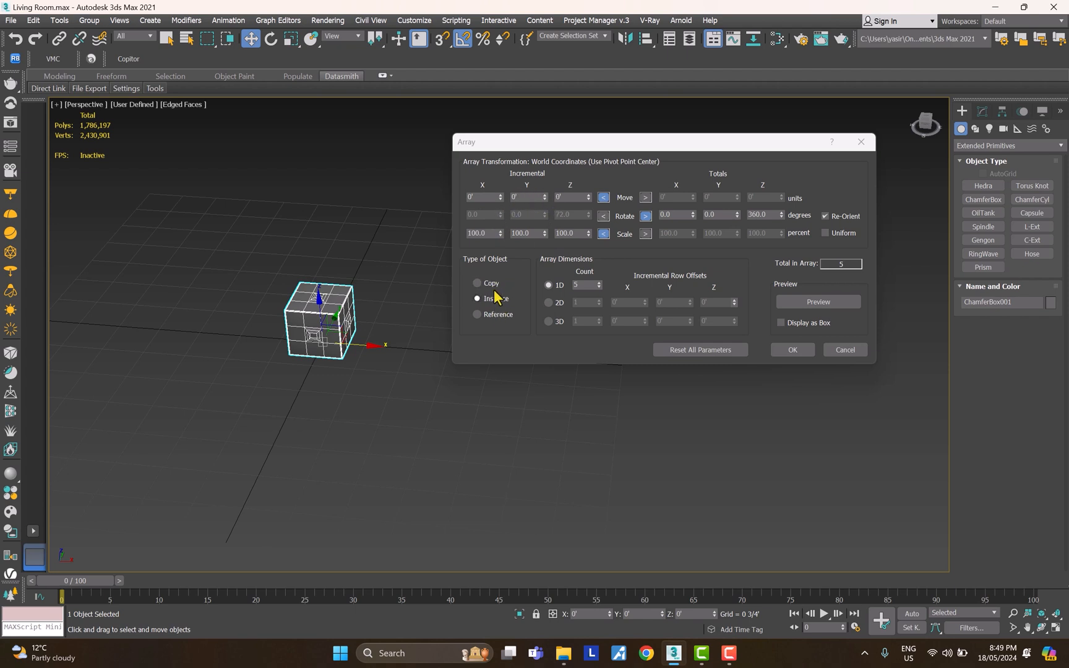
# - Turn on the preview for the 1D array of five instances
pyautogui.moveTo(316, 307); pyautogui.dragTo(280, 320, button='middle')
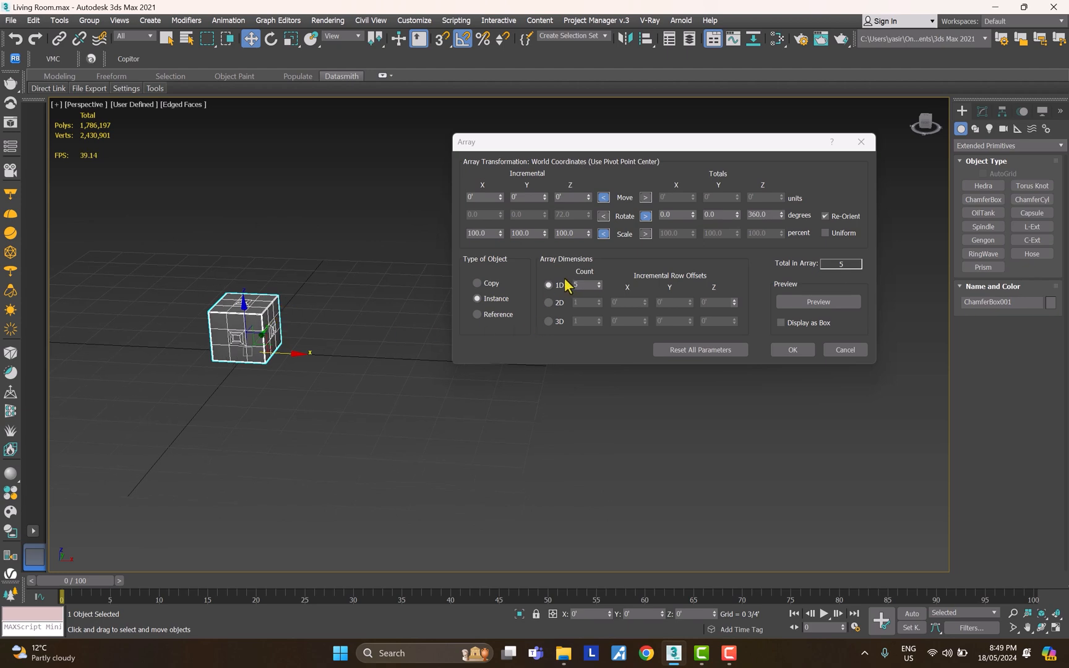
pyautogui.click(584, 286)
pyautogui.click(817, 302)
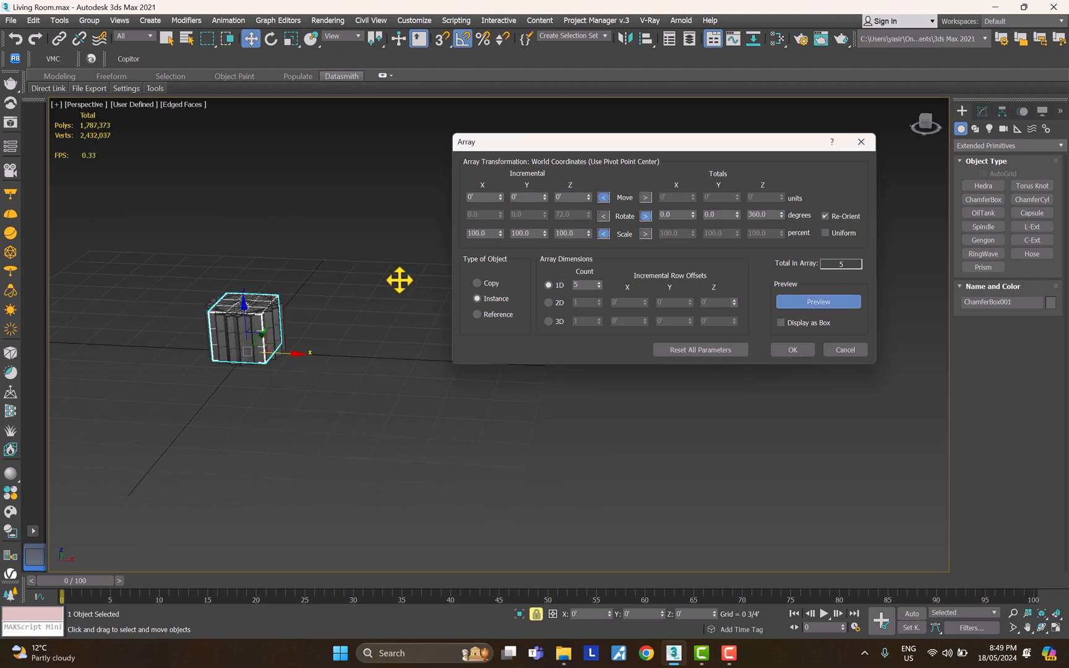
pyautogui.keyDown('alt'); pyautogui.moveTo(399, 279); pyautogui.dragTo(362, 359, button='middle'); pyautogui.keyUp('alt')
pyautogui.scroll(6, 265, 353)
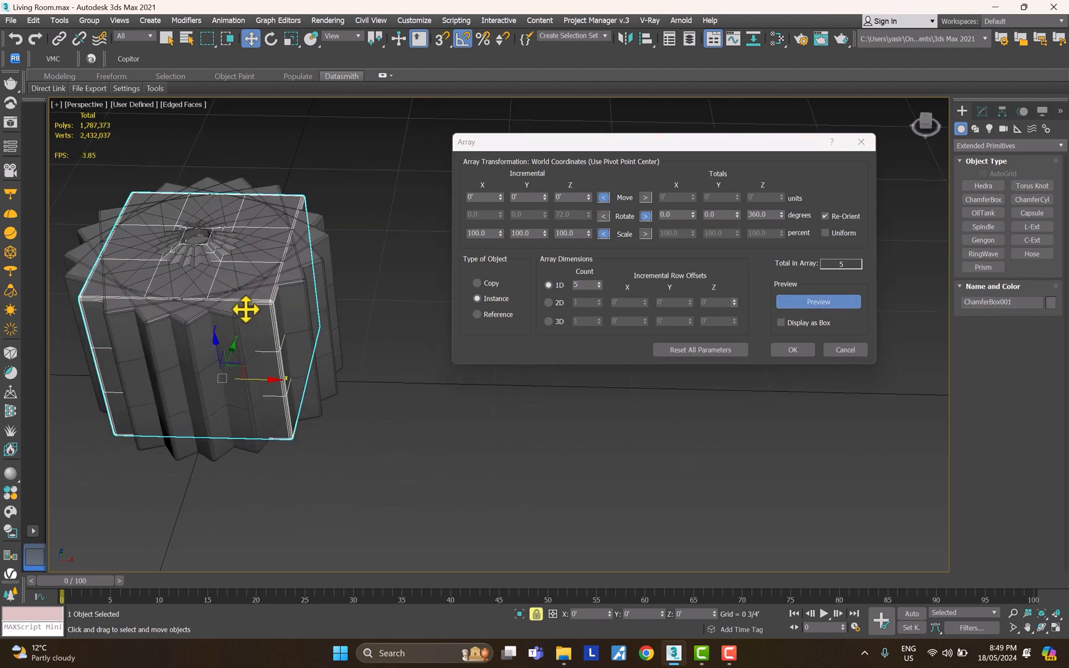
pyautogui.scroll(-4, 306, 300)
pyautogui.scroll(1, 270, 304)
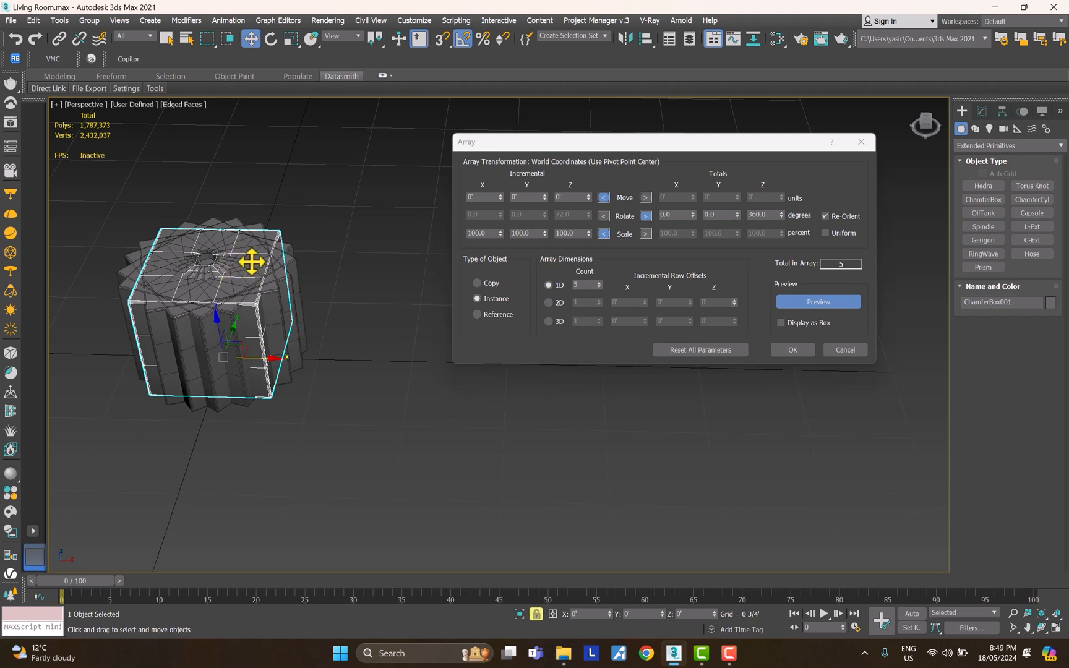
# - Set the array's incremental X move to 5'
pyautogui.click(469, 198)
pyautogui.write('5')
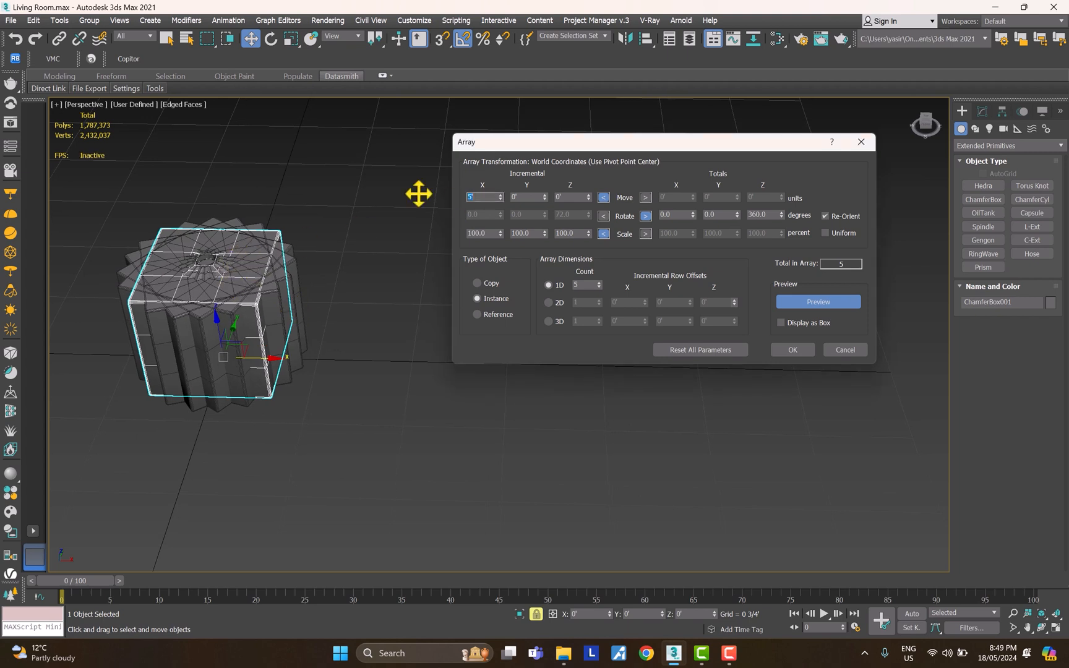
pyautogui.press('Return')
pyautogui.scroll(-4, 364, 329)
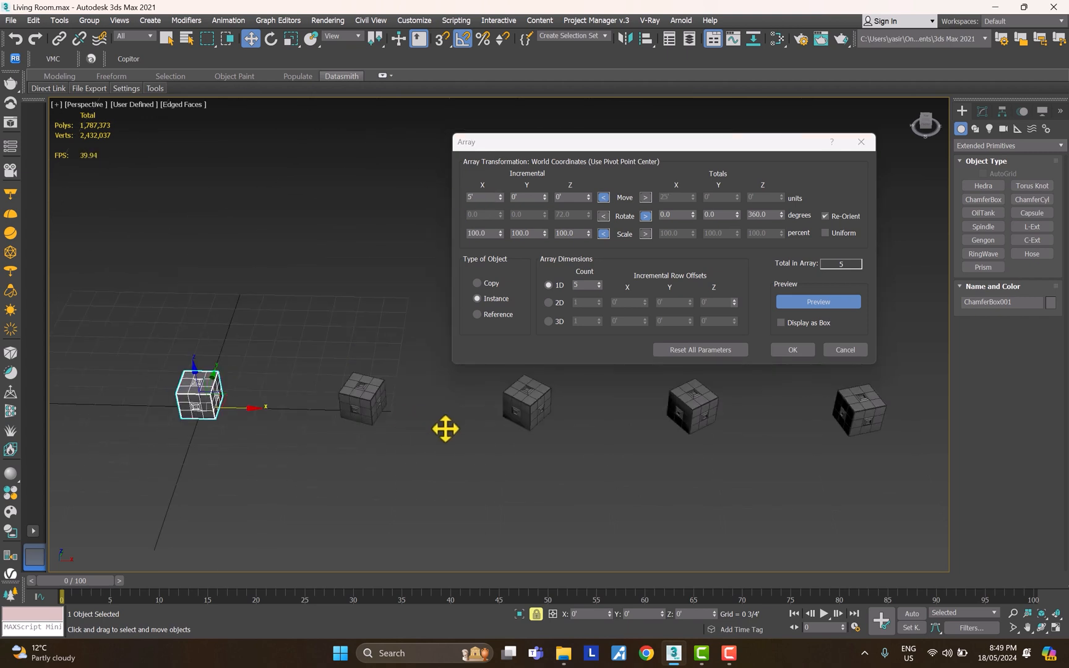
pyautogui.moveTo(445, 427); pyautogui.dragTo(409, 424, button='middle')
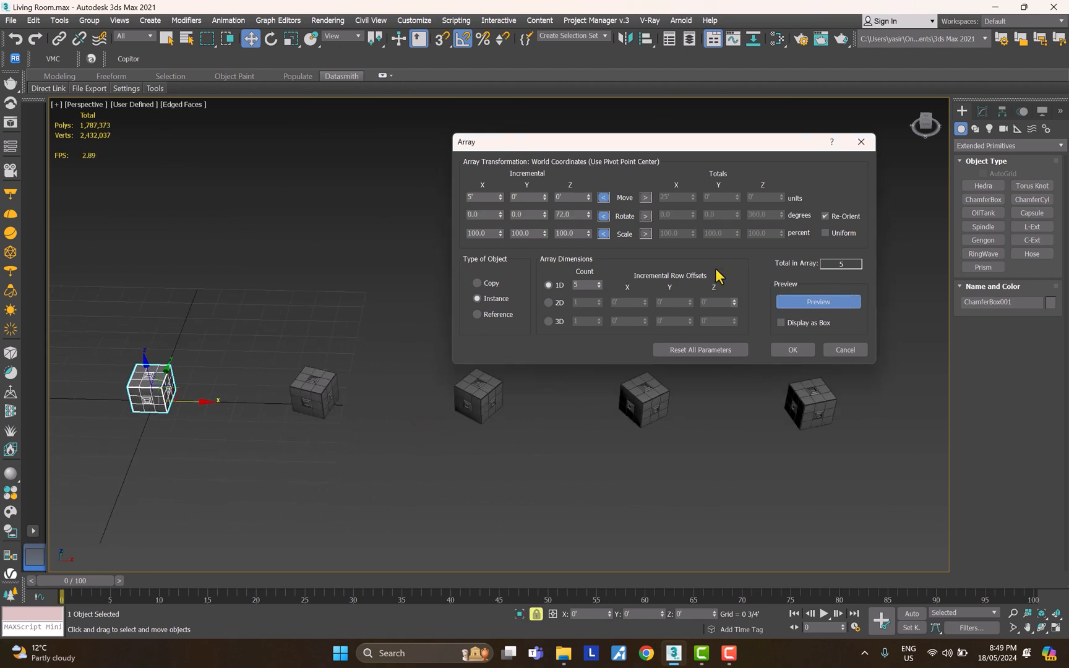
# - Switch the array's rotation to incremental values and set its Z rotation to 0 degrees
pyautogui.moveTo(315, 374); pyautogui.dragTo(322, 386, button='middle')
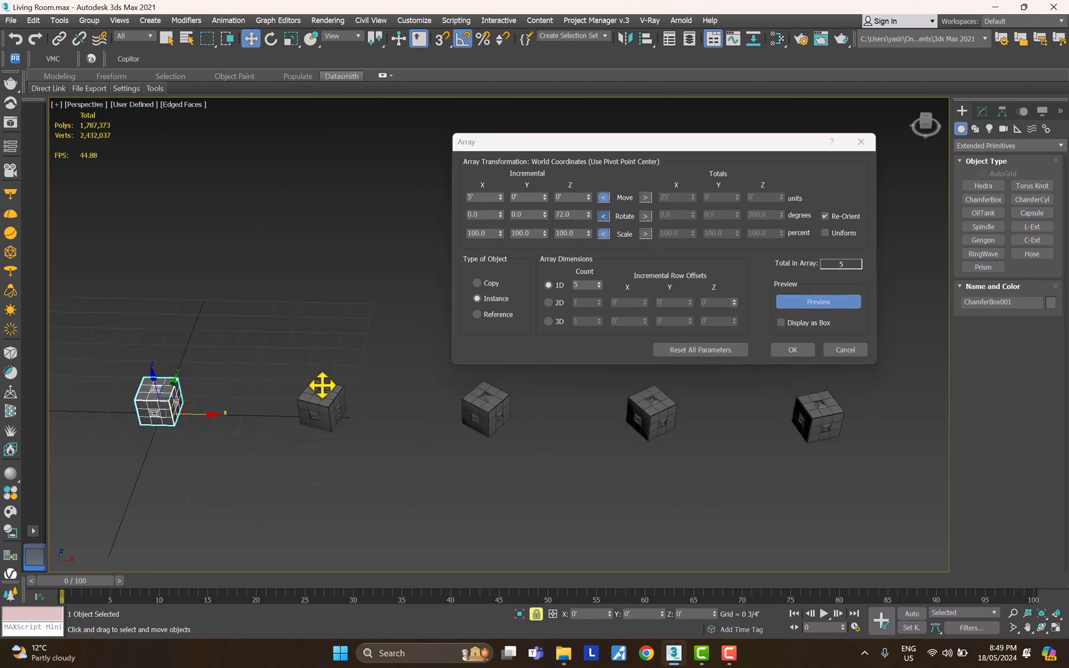
pyautogui.doubleClick(563, 214)
pyautogui.write('0')
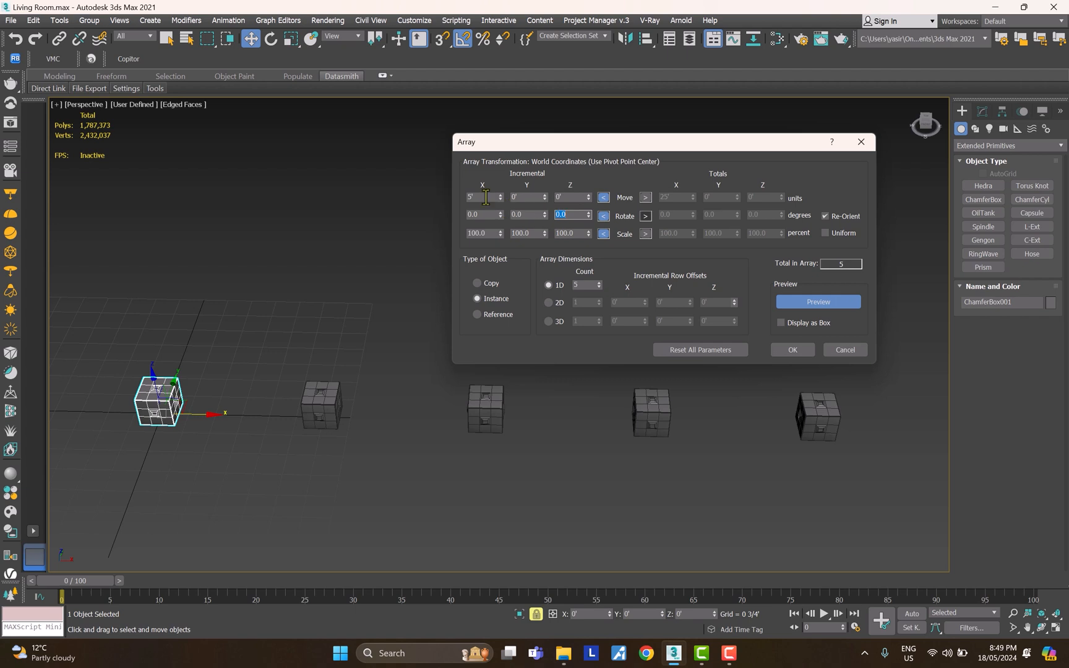
# - Set the array's incremental X move to 3'
pyautogui.doubleClick(486, 197)
pyautogui.write('3')
pyautogui.press('Return')
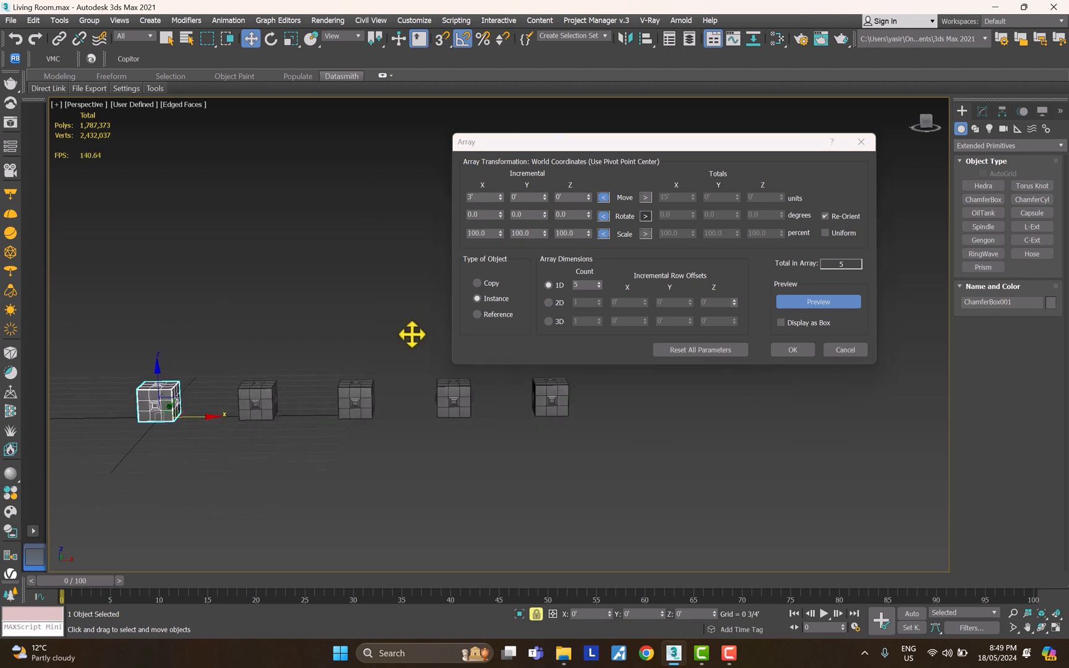
pyautogui.moveTo(327, 398); pyautogui.dragTo(343, 415, button='middle')
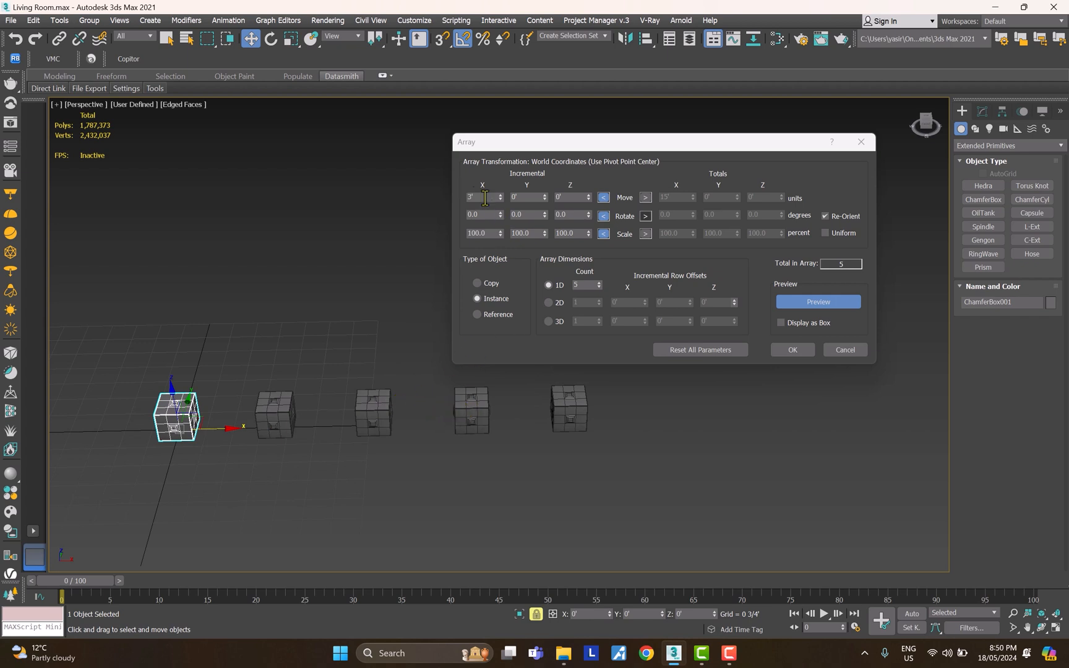
pyautogui.moveTo(360, 329); pyautogui.dragTo(405, 338, button='middle')
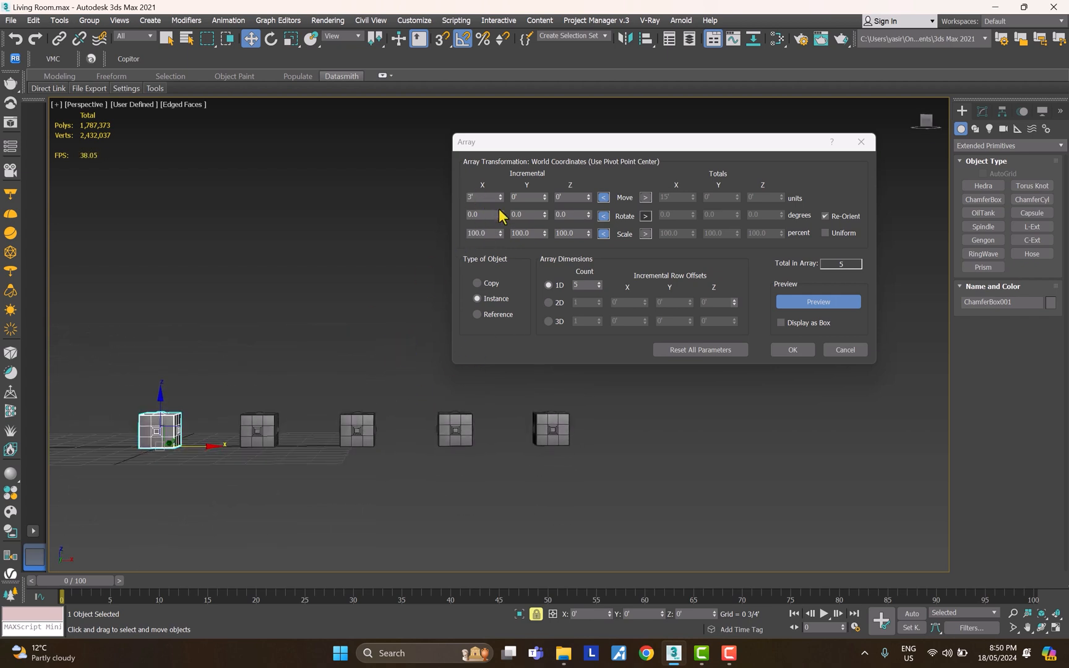
# - Reduce the array's incremental X move to 2' and set its Z move to 1' so the boxes climb
pyautogui.click(500, 200)
pyautogui.moveTo(412, 250); pyautogui.dragTo(423, 256, button='middle')
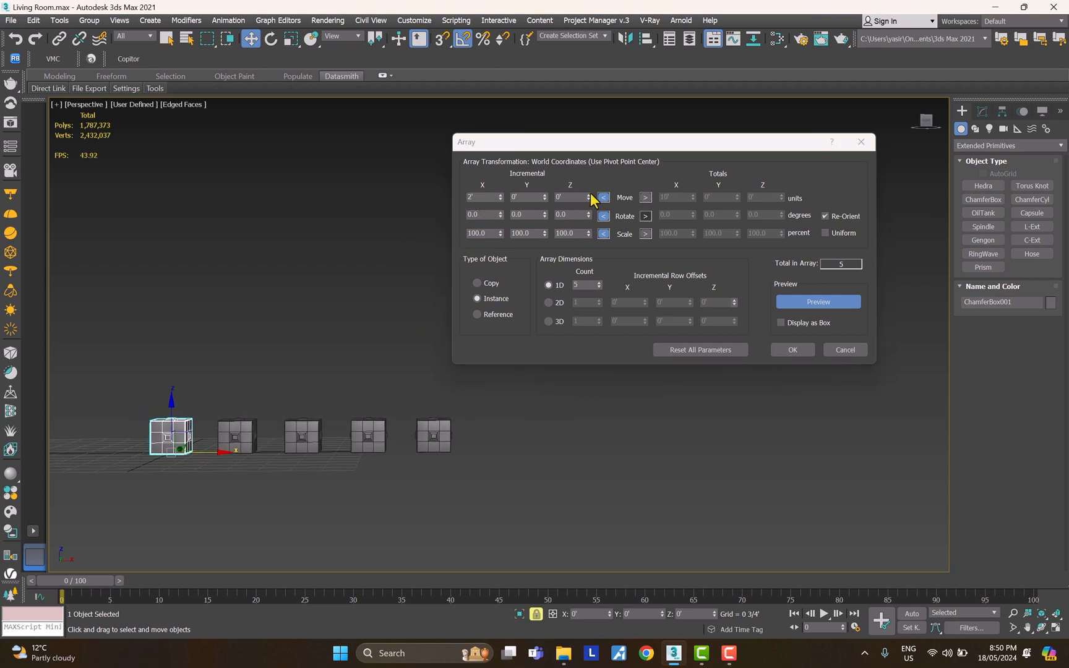
pyautogui.moveTo(571, 198); pyautogui.dragTo(542, 193)
pyautogui.write('1')
pyautogui.press('Return')
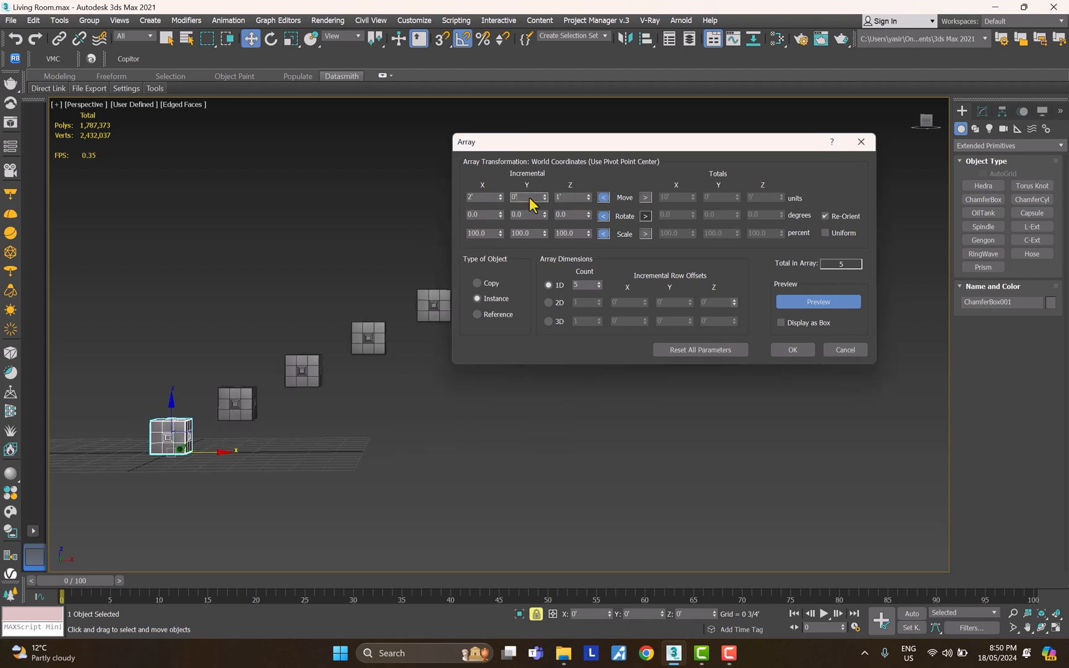
pyautogui.moveTo(378, 318); pyautogui.dragTo(386, 358, button='middle')
pyautogui.scroll(-1, 379, 331)
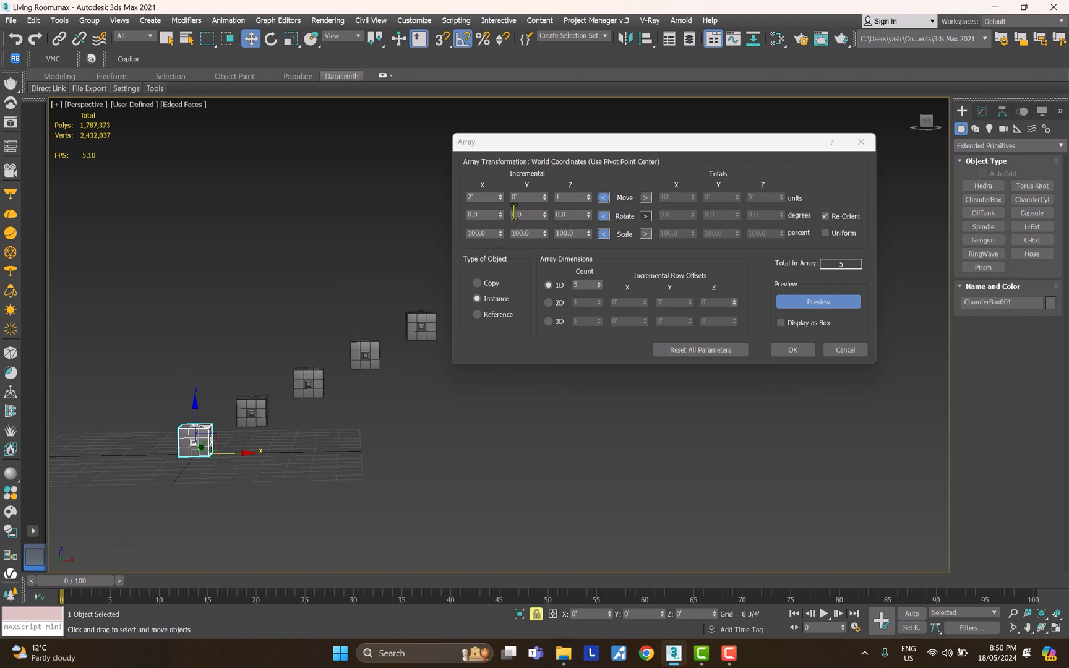
# - Adjust the array's incremental X move to 1 2/4' and its Y move to 2 1/4'
pyautogui.moveTo(500, 200); pyautogui.dragTo(499, 201)
pyautogui.keyDown('alt'); pyautogui.moveTo(365, 253); pyautogui.dragTo(369, 285, button='middle'); pyautogui.keyUp('alt')
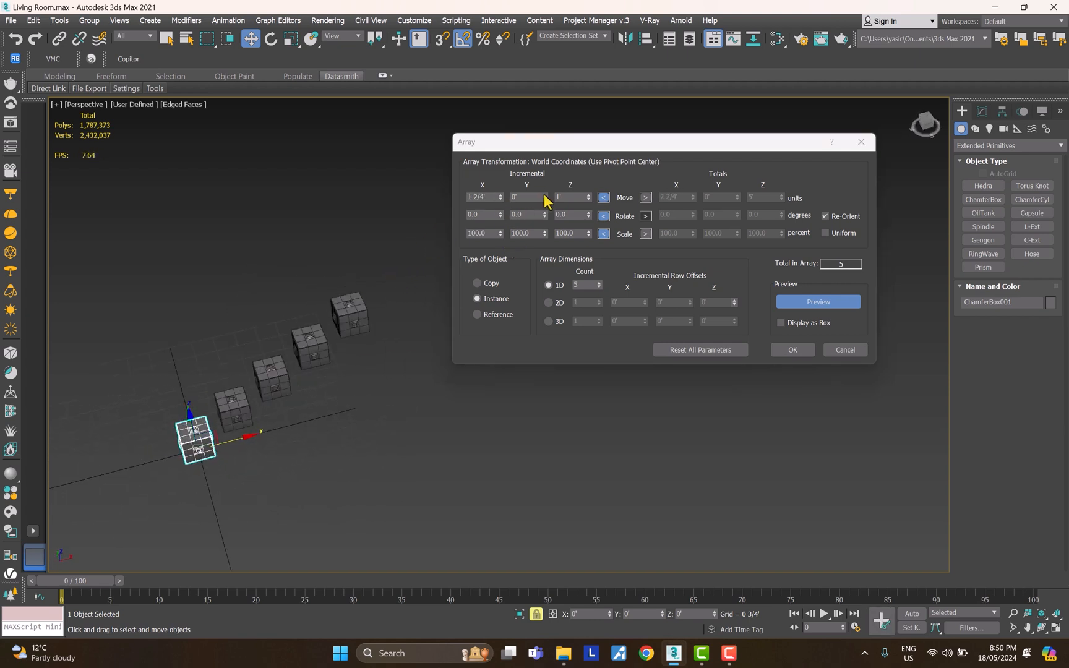
pyautogui.moveTo(545, 199); pyautogui.dragTo(545, 180)
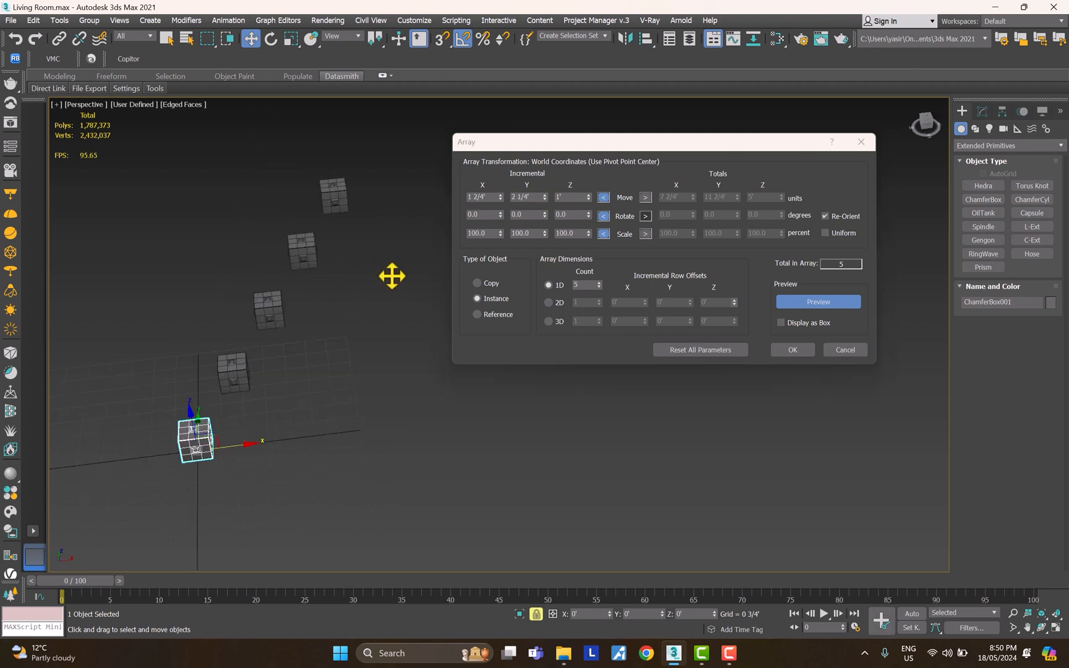
pyautogui.moveTo(392, 276)
pyautogui.keyDown('alt'); pyautogui.mouseDown(button='middle')
pyautogui.moveTo(358, 226)
pyautogui.moveTo(420, 262)
pyautogui.moveTo(401, 262)
pyautogui.mouseUp(button='middle'); pyautogui.keyUp('alt')
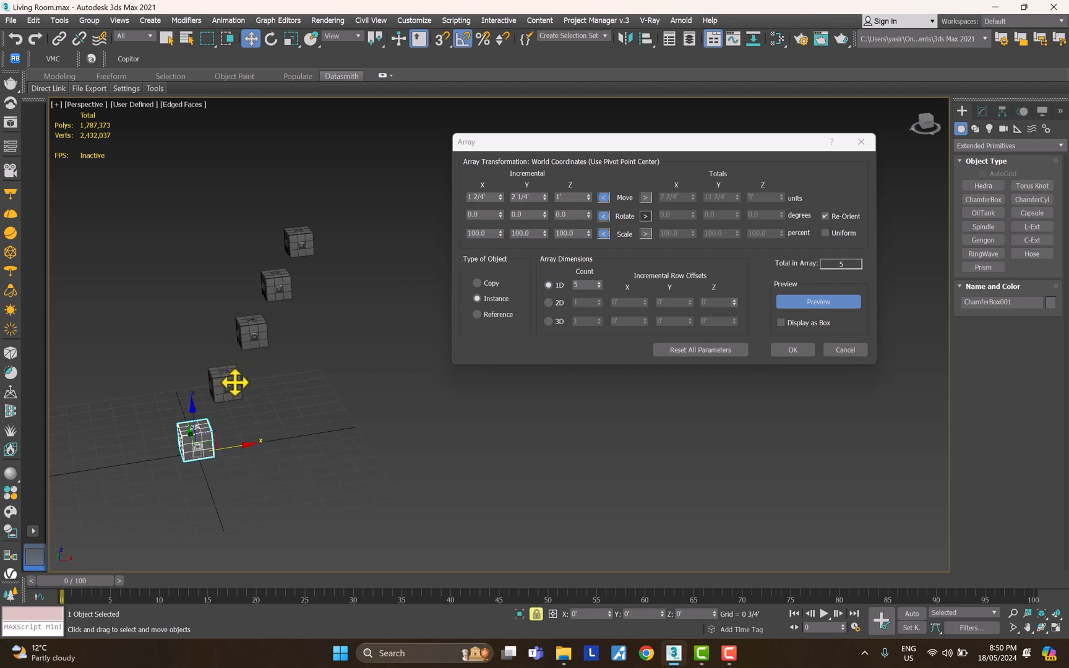
pyautogui.keyDown('alt'); pyautogui.moveTo(282, 401); pyautogui.dragTo(255, 382, button='middle'); pyautogui.keyUp('alt')
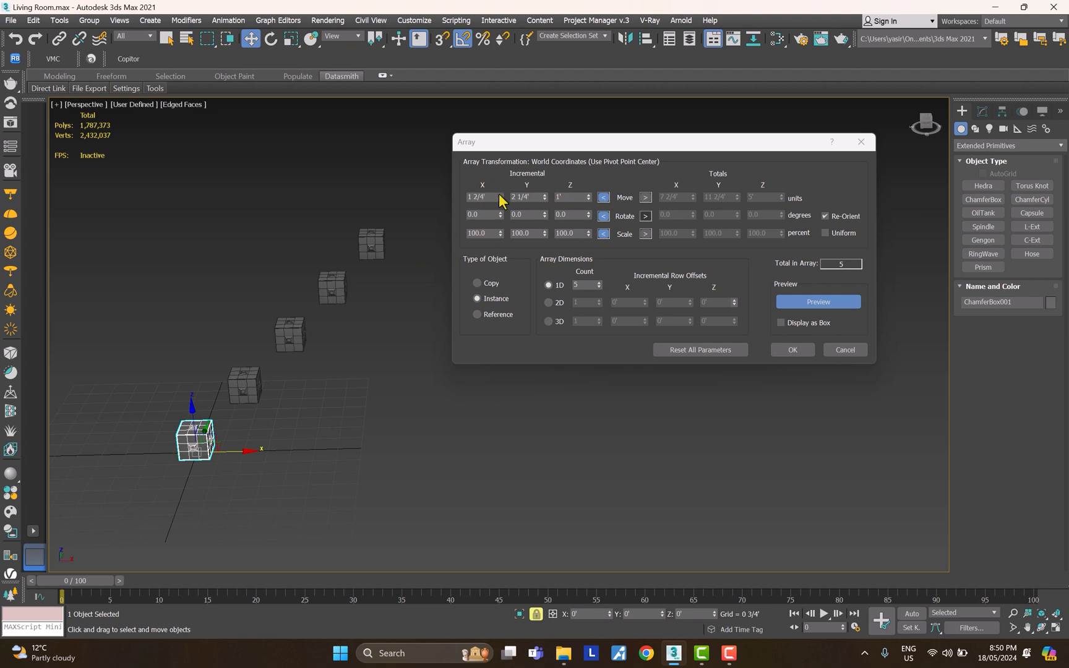
# - Reset the array's incremental Y and Z moves to 0' and set its X move to 1'
pyautogui.rightClick(544, 196)
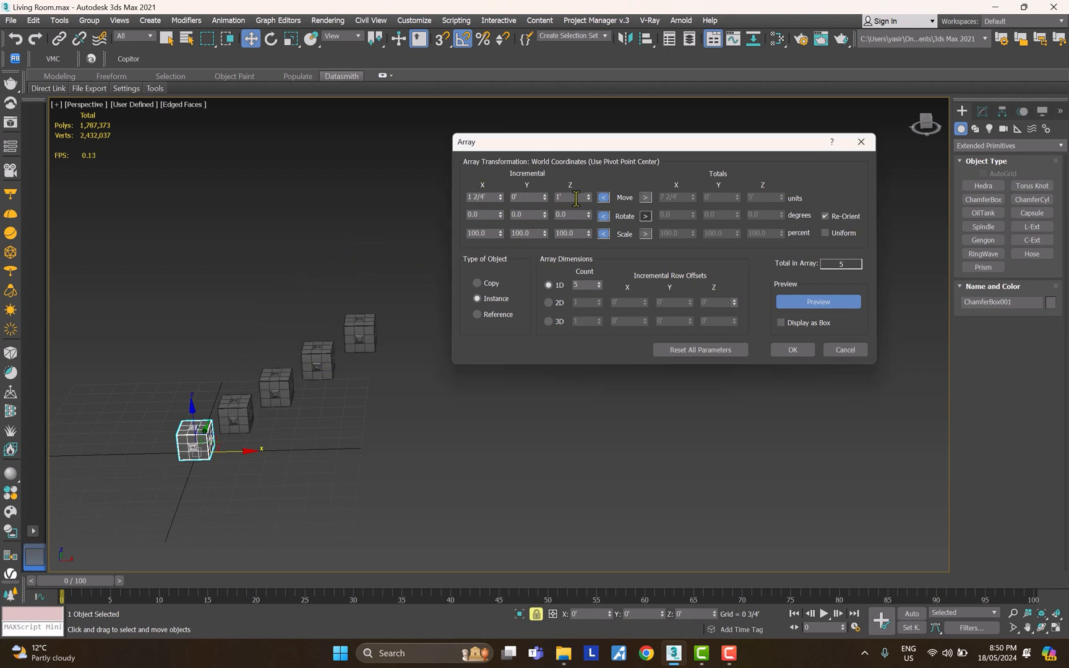
pyautogui.rightClick(588, 197)
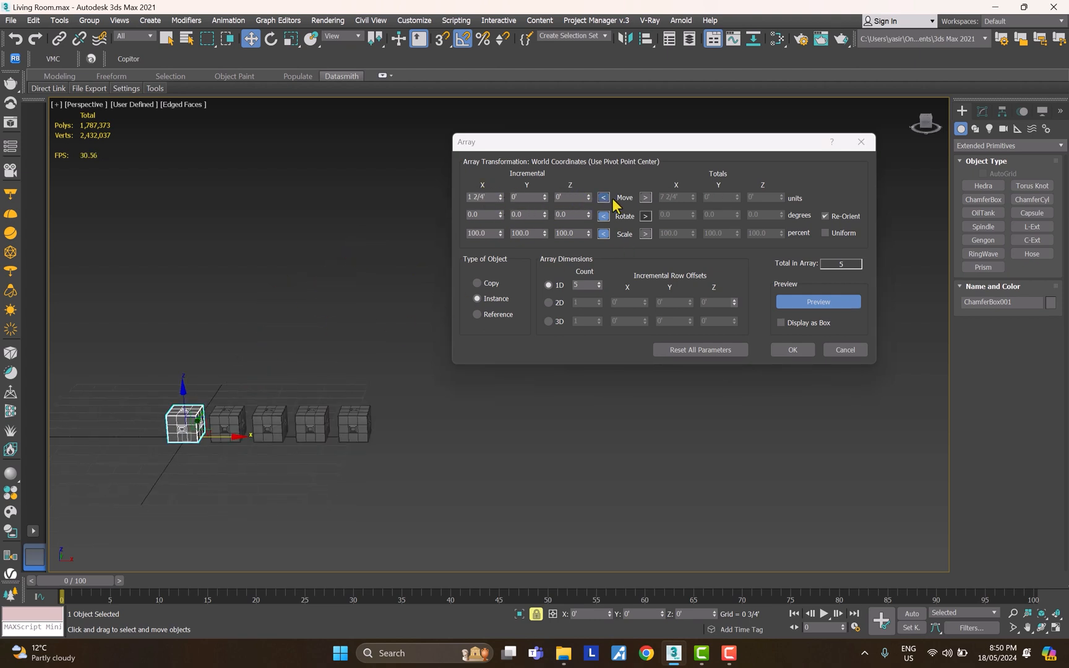
pyautogui.doubleClick(493, 197)
pyautogui.write('1')
pyautogui.click(525, 198)
pyautogui.moveTo(155, 398); pyautogui.dragTo(180, 405, button='middle')
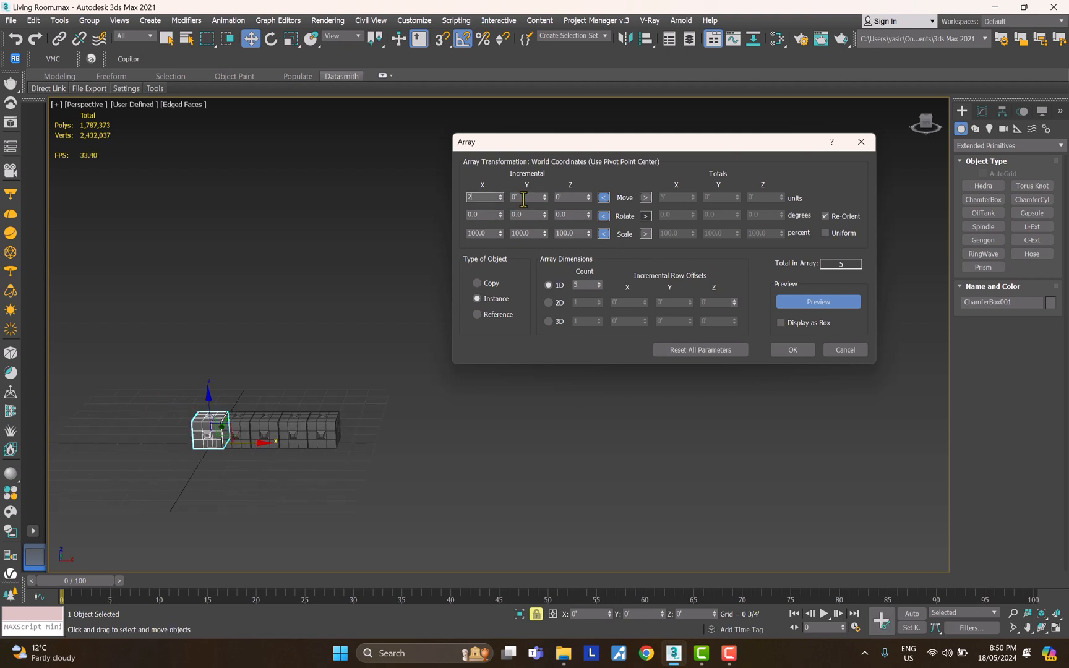
# - Set the array's incremental X move to 2'
pyautogui.doubleClick(483, 197)
pyautogui.write('2')
pyautogui.click(524, 199)
pyautogui.keyDown('alt'); pyautogui.moveTo(291, 357); pyautogui.dragTo(297, 353, button='middle'); pyautogui.keyUp('alt')
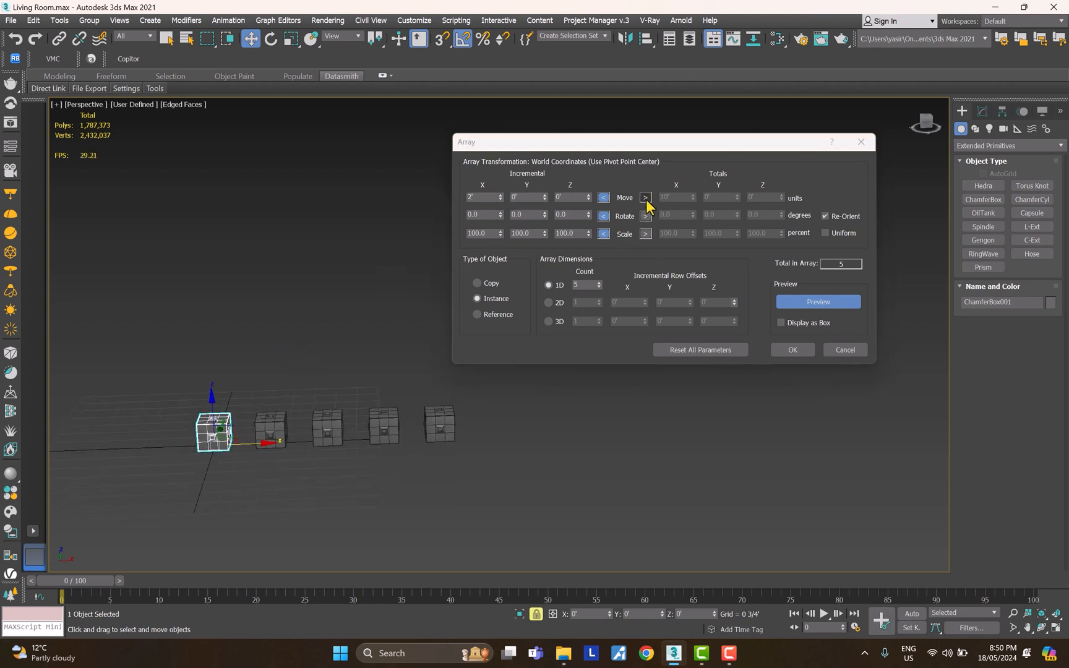
# - Set the array's total X move to 15' and return the move values to incremental
pyautogui.click(645, 198)
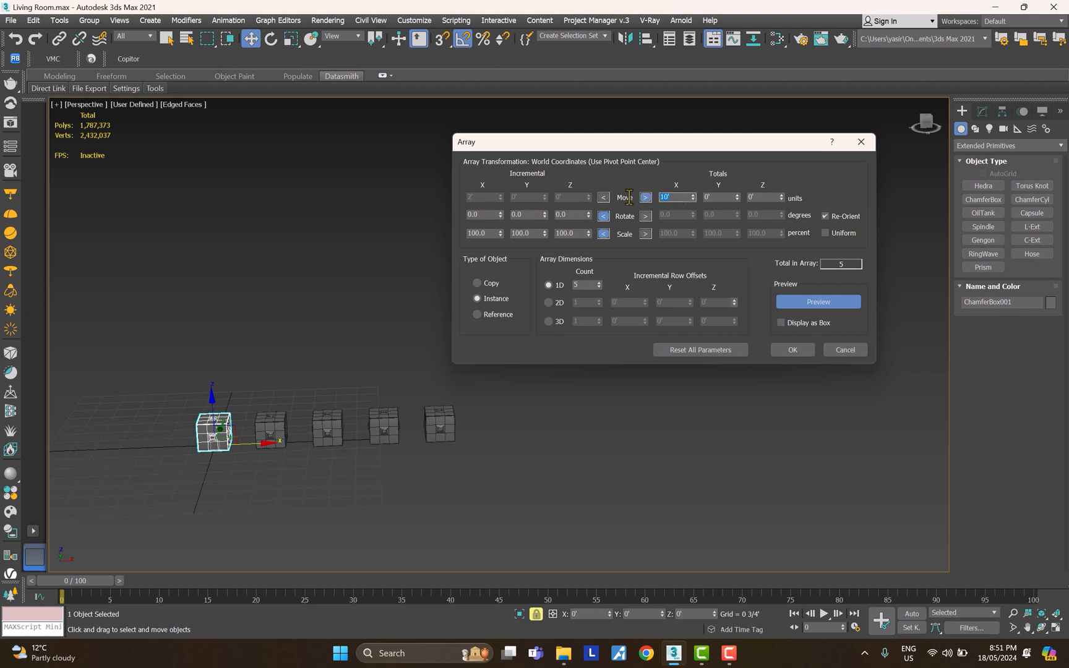
pyautogui.click(723, 197)
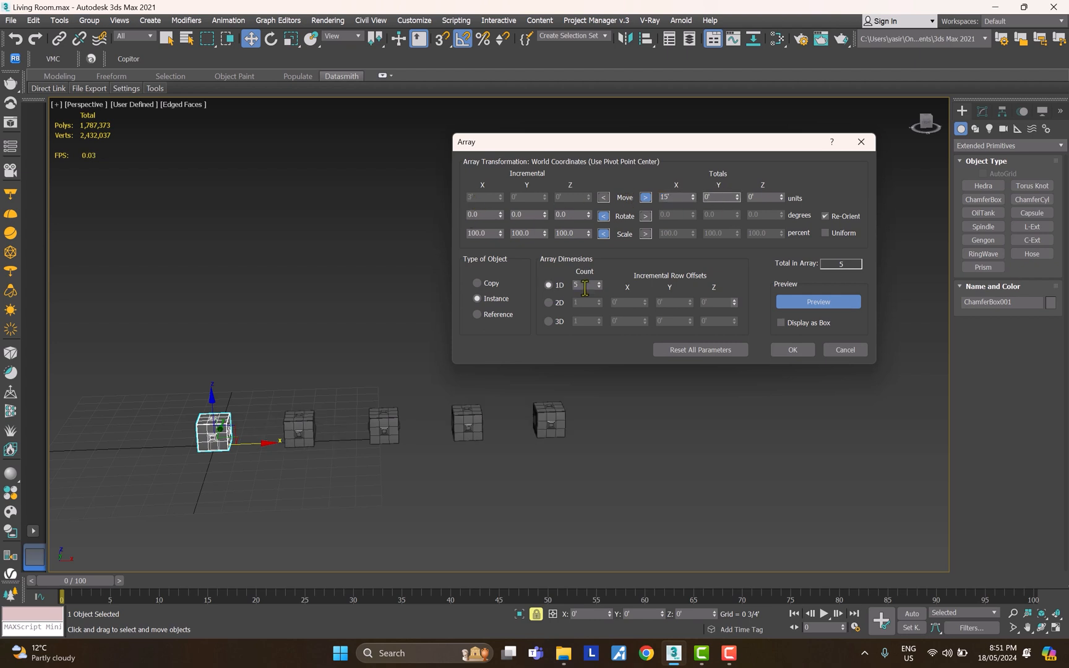
pyautogui.click(603, 196)
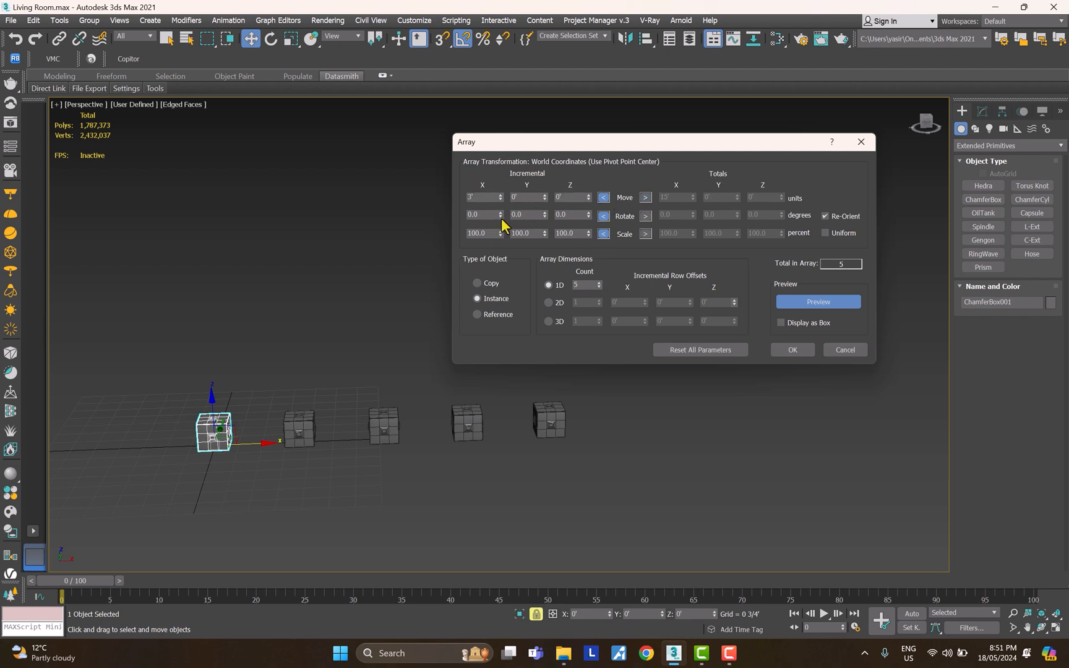
# - Set the array's incremental X rotation to 30 degrees
pyautogui.scroll(2, 276, 439)
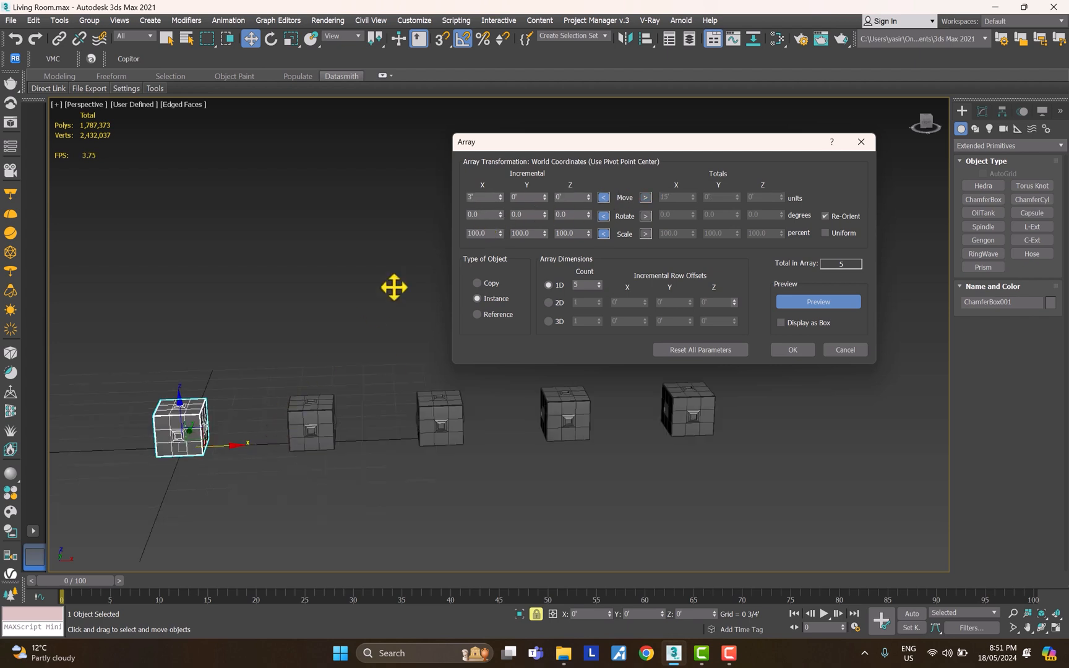
pyautogui.doubleClick(489, 217)
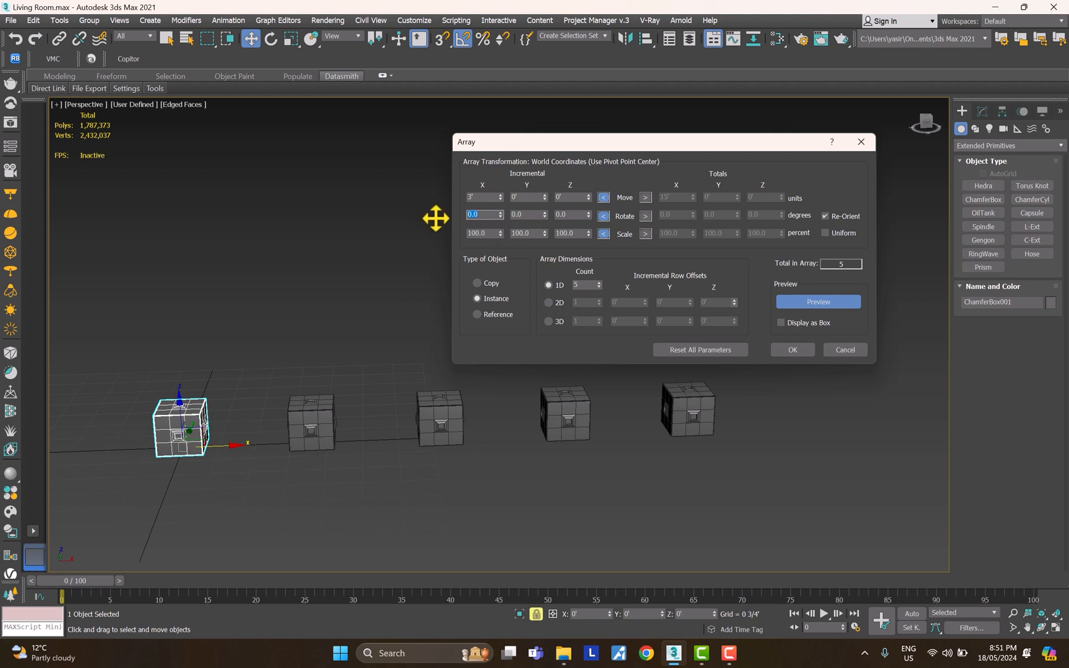
pyautogui.press('Return')
pyautogui.keyDown('alt'); pyautogui.moveTo(495, 445); pyautogui.dragTo(446, 439, button='middle'); pyautogui.keyUp('alt')
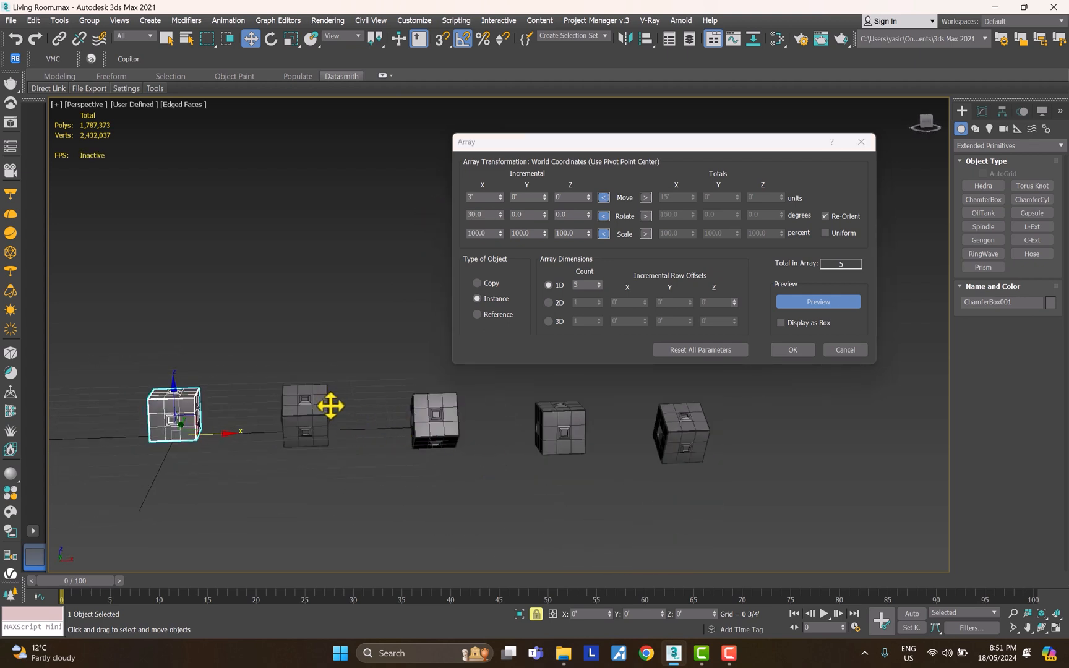
# - Switch the array's rotation to totals and back to incremental, and reset the incremental X rotation to 0 degrees
pyautogui.click(645, 216)
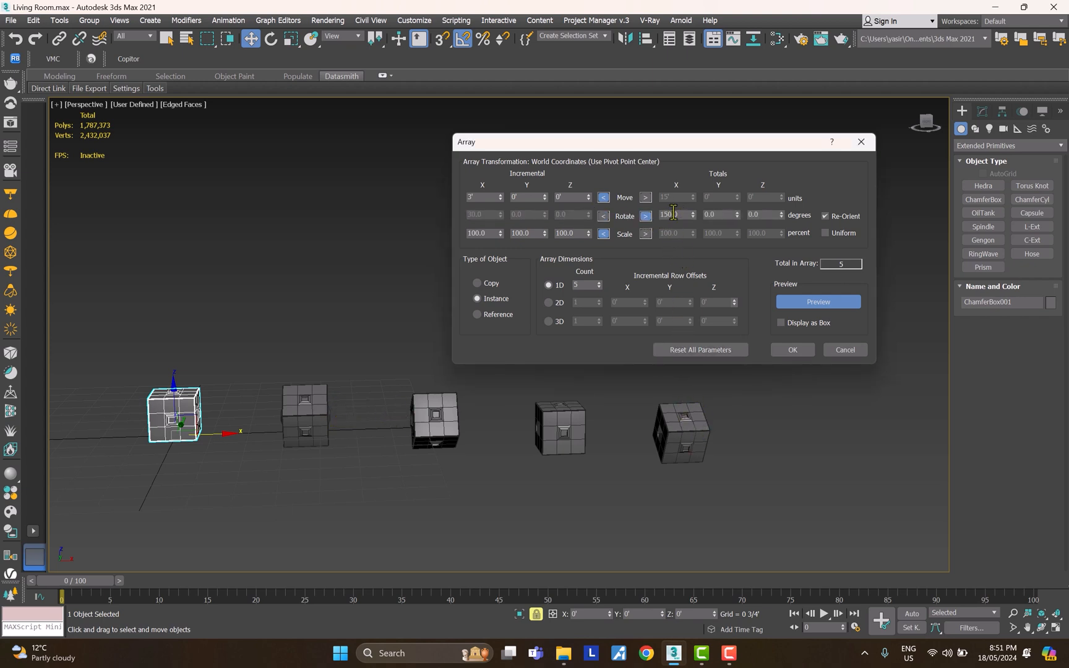
pyautogui.click(603, 216)
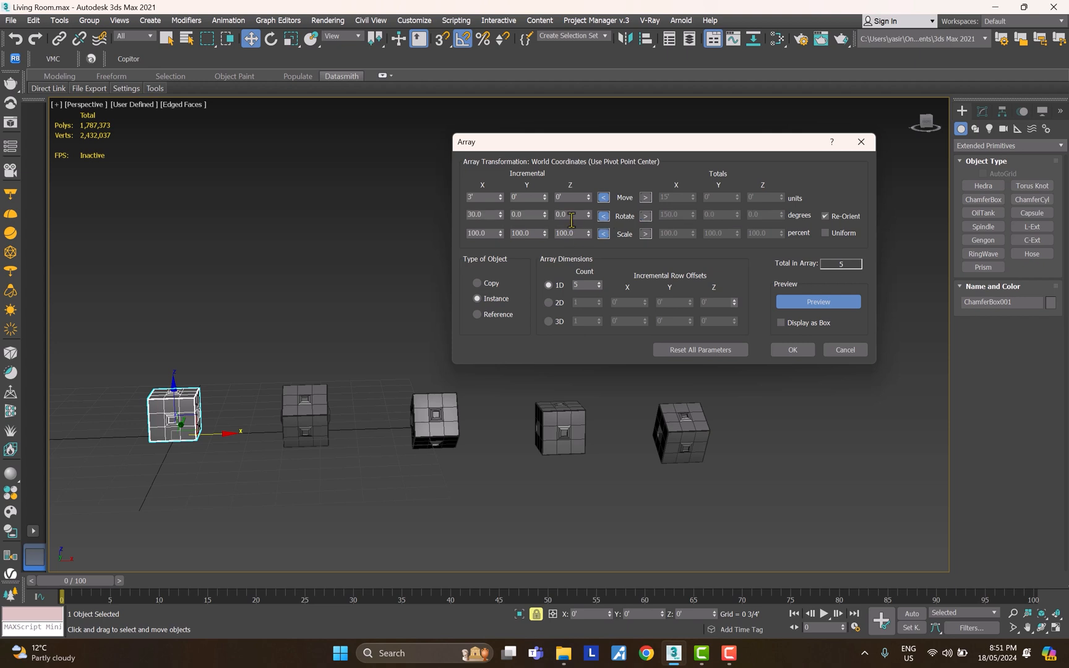
pyautogui.rightClick(500, 216)
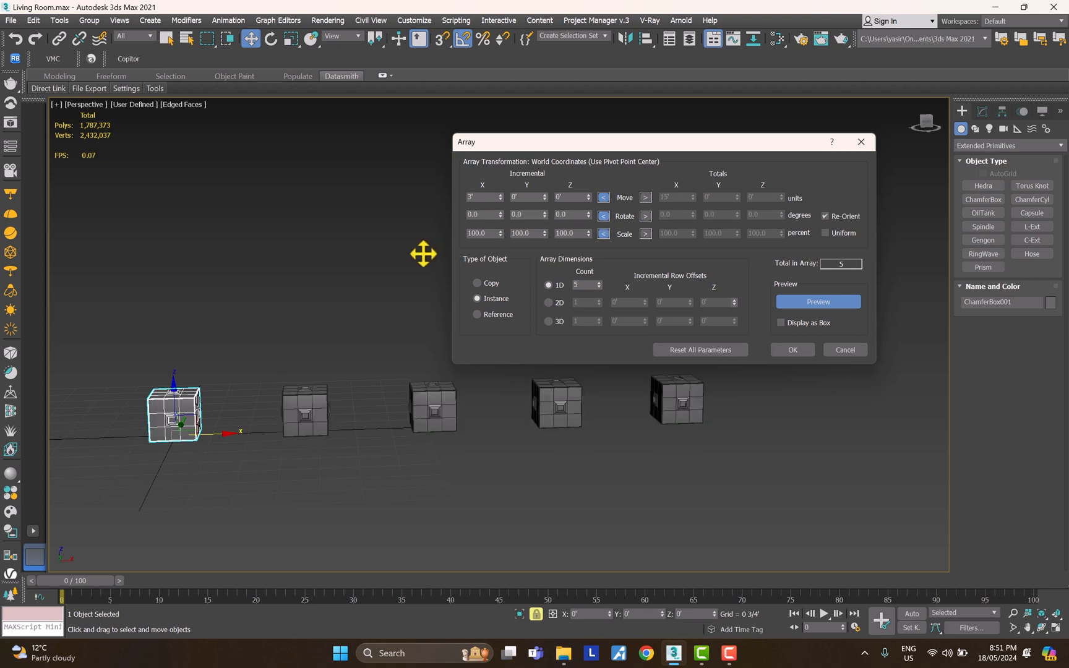
# - Set the array's incremental scale to 125 percent on X, Y and Z and inspect the previewed boxes
pyautogui.moveTo(339, 362); pyautogui.dragTo(322, 362, button='middle')
pyautogui.moveTo(408, 422)
pyautogui.mouseDown(button='middle')
pyautogui.moveTo(390, 440)
pyautogui.moveTo(392, 425)
pyautogui.mouseUp(button='middle')
pyautogui.doubleClick(492, 233)
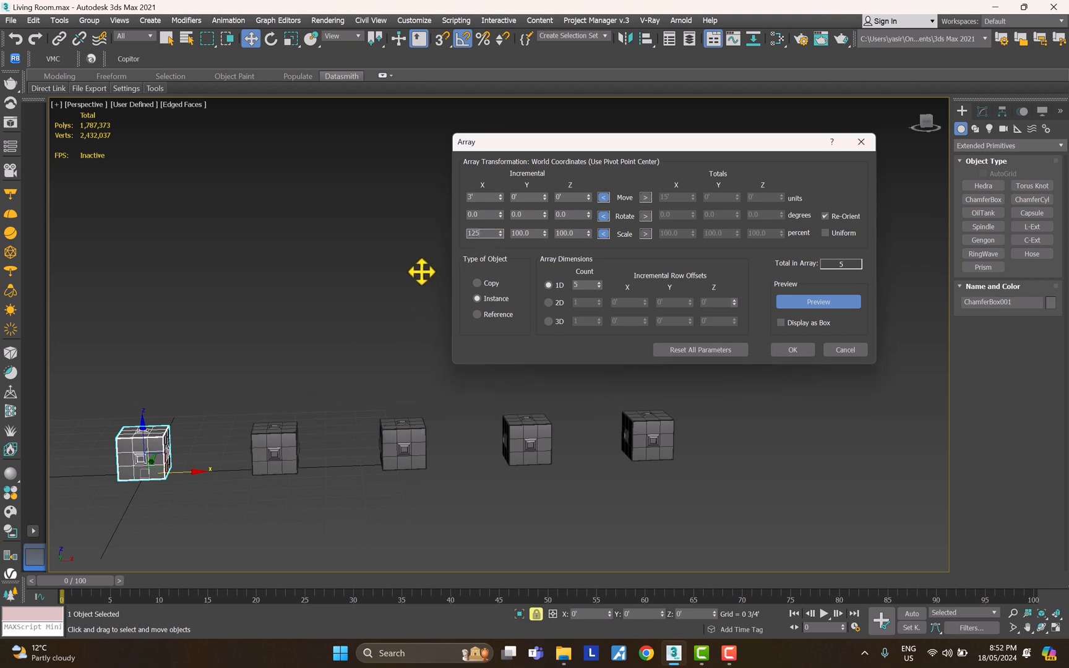
pyautogui.write('125')
pyautogui.press('Tab')
pyautogui.write('125')
pyautogui.press('Tab')
pyautogui.write('125')
pyautogui.press('Tab')
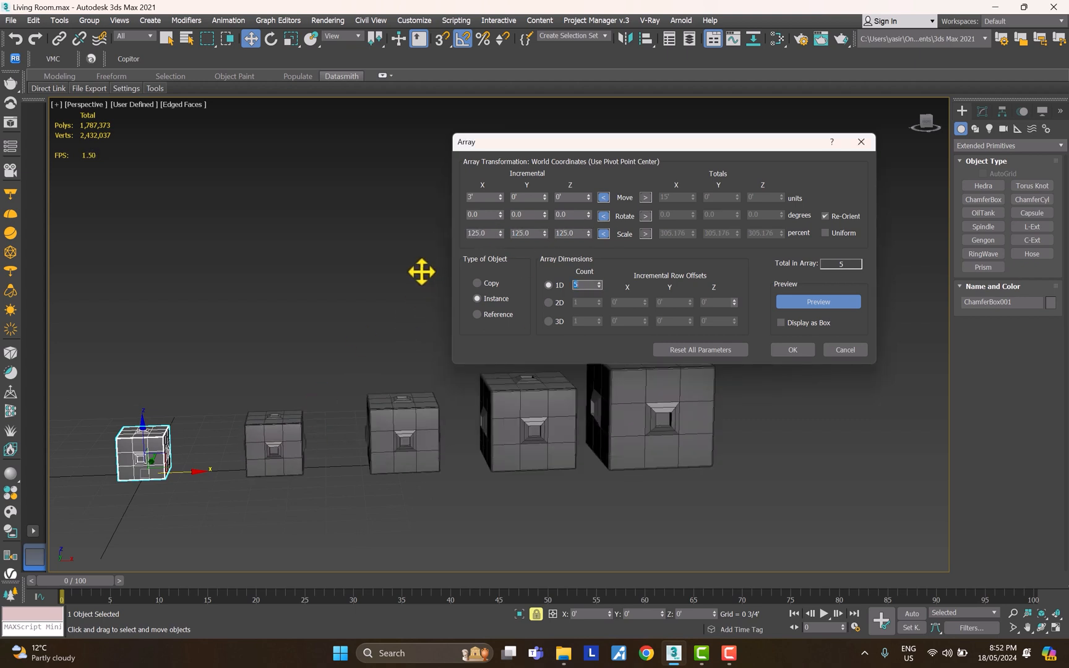
pyautogui.moveTo(329, 430); pyautogui.dragTo(370, 446, button='middle')
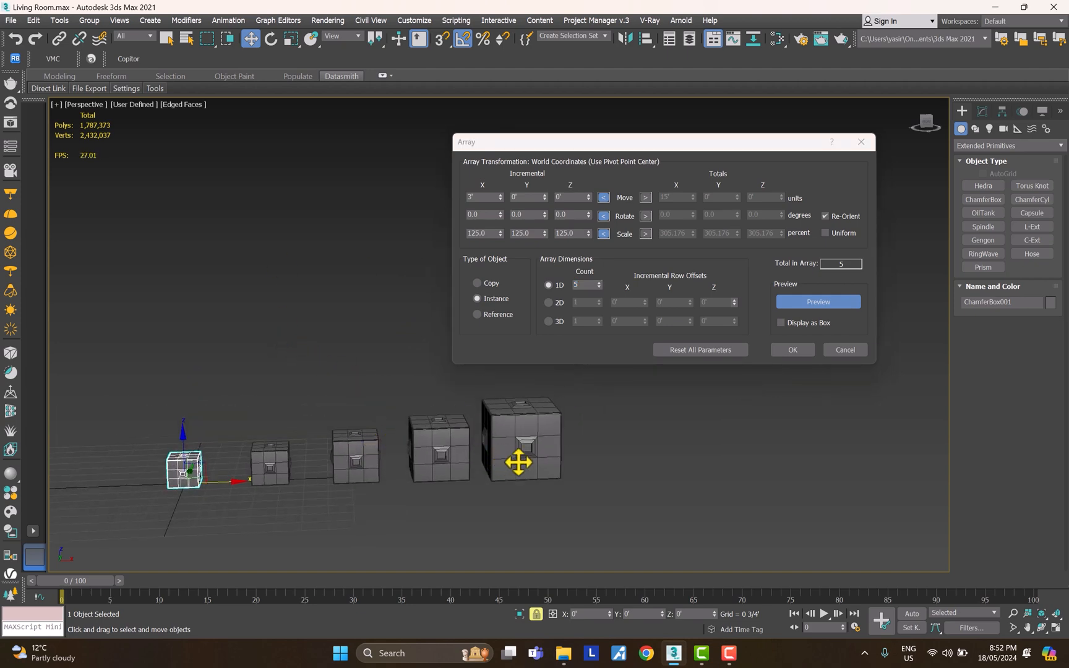
pyautogui.moveTo(518, 463)
pyautogui.keyDown('alt'); pyautogui.mouseDown(button='middle')
pyautogui.moveTo(551, 477)
pyautogui.moveTo(527, 458)
pyautogui.mouseUp(button='middle'); pyautogui.keyUp('alt')
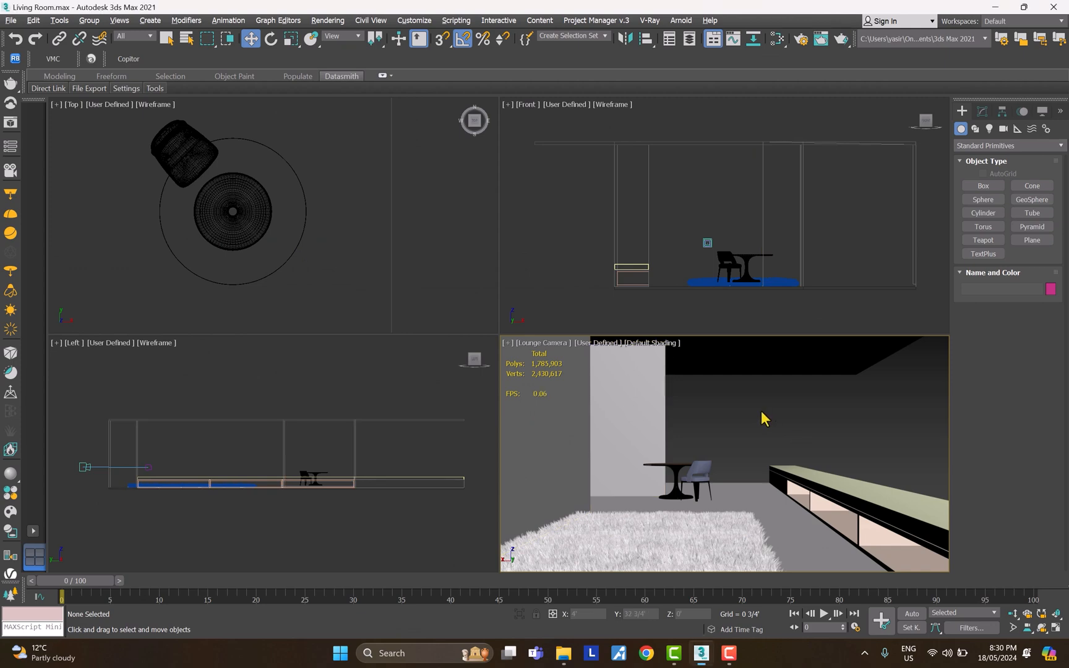
# - Open the table and chair group and select only the chair in a maximized Top view
pyautogui.click(296, 284)
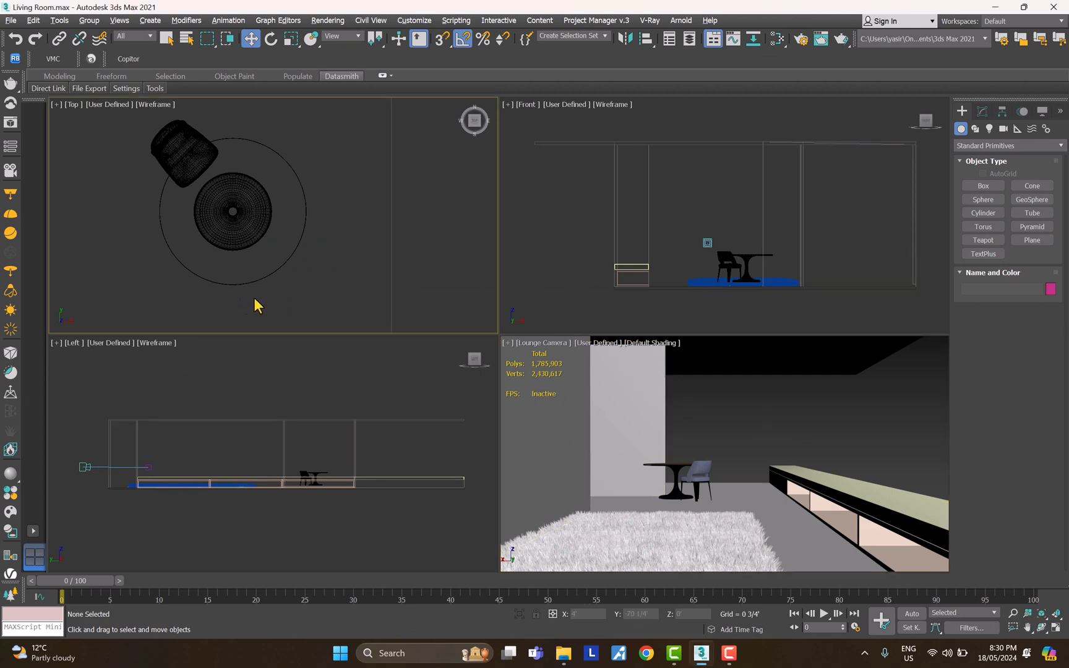
pyautogui.hotkey('alt', 'w')
pyautogui.hotkey('alt', 'w')
pyautogui.click(239, 209)
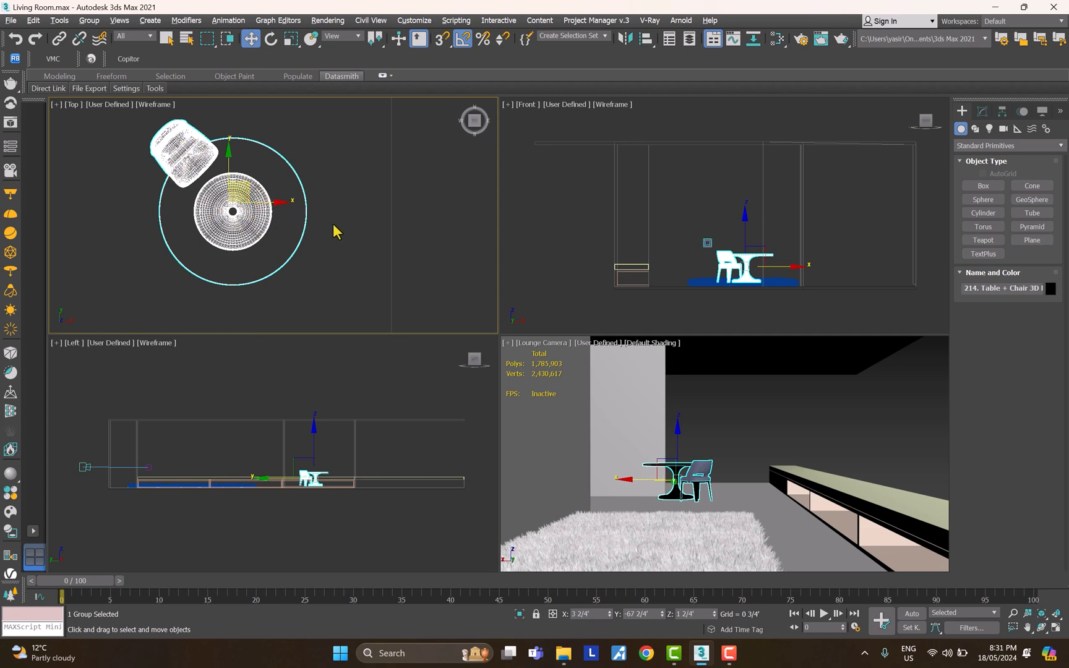
pyautogui.click(346, 239)
pyautogui.click(241, 229)
pyautogui.hotkey('alt', 'w')
pyautogui.moveTo(412, 285); pyautogui.dragTo(297, 255, button='middle')
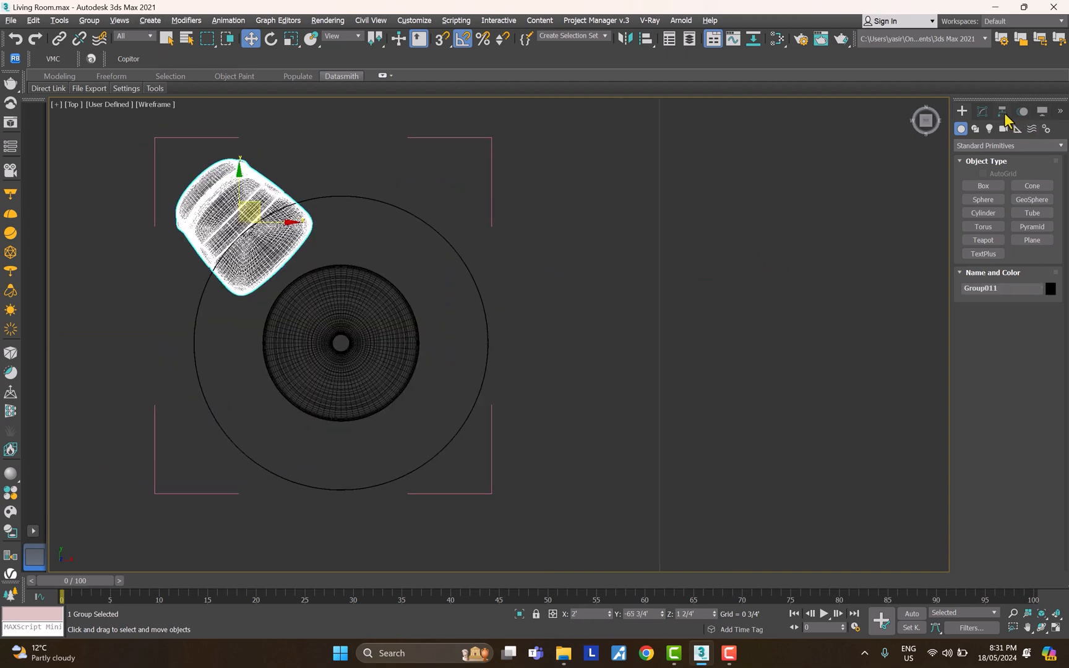
# - Use Affect Pivot Only to move the chair's pivot to the middle of the round table
pyautogui.click(1002, 112)
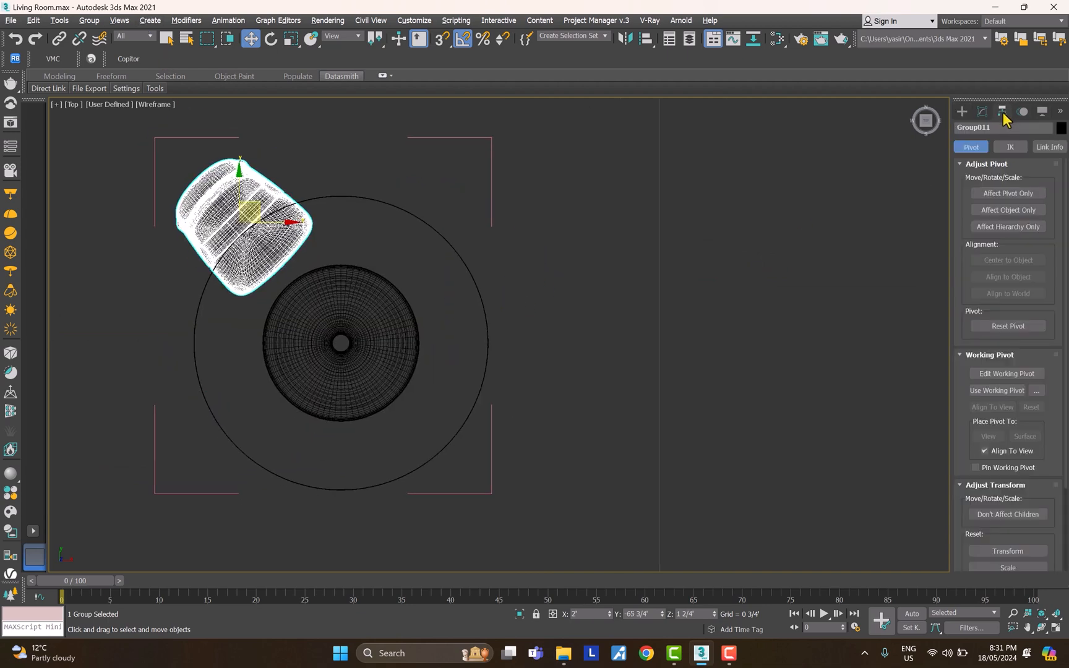
pyautogui.click(1008, 193)
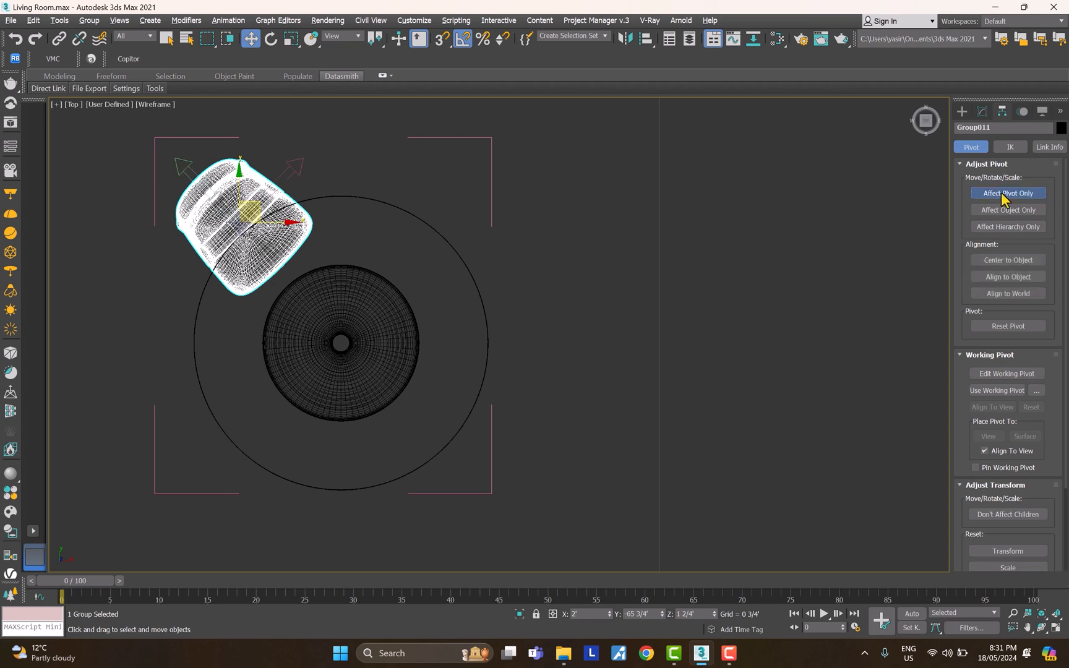
pyautogui.moveTo(257, 204); pyautogui.dragTo(359, 325)
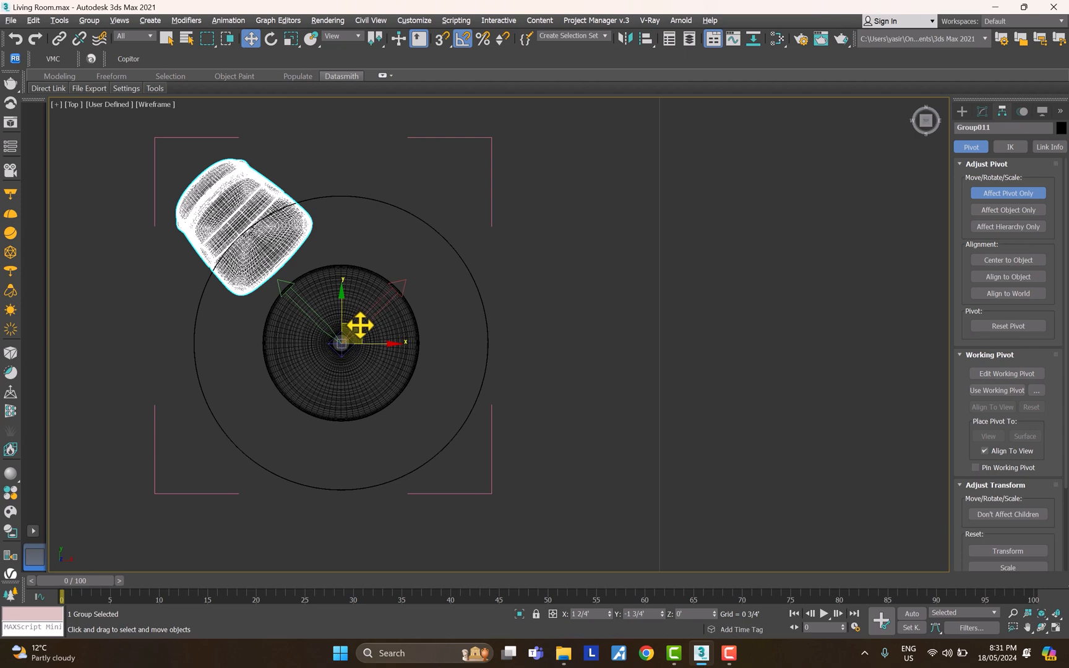
# - Fine-tune the chair's pivot onto the exact centre of the table and leave pivot editing
pyautogui.scroll(4, 350, 358)
pyautogui.scroll(4, 315, 327)
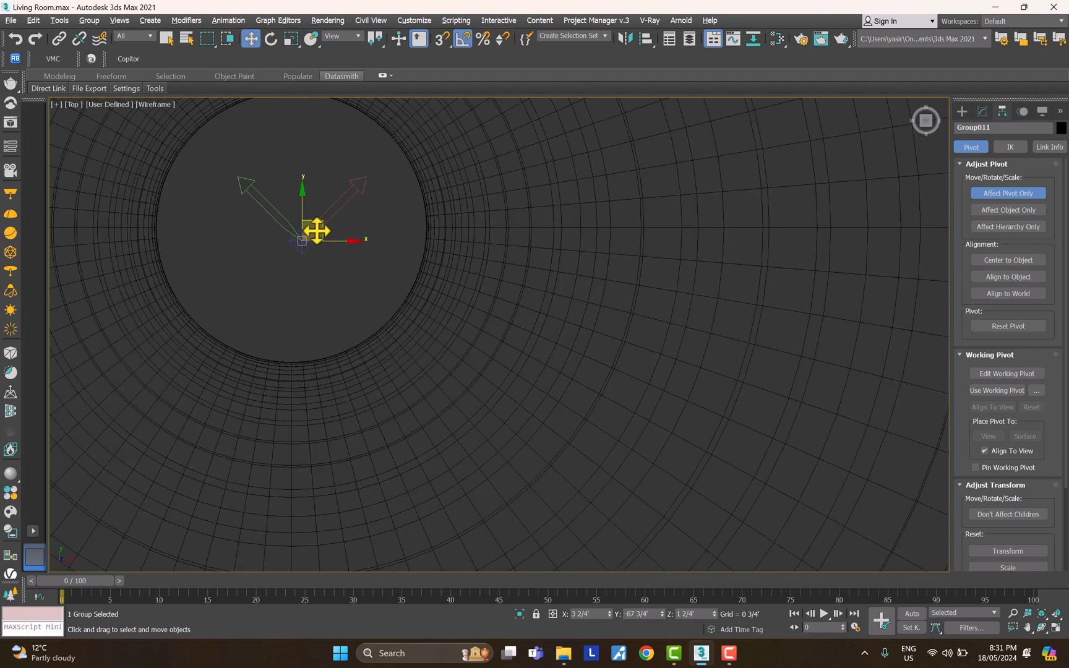
pyautogui.moveTo(317, 231); pyautogui.dragTo(382, 350, button='middle')
pyautogui.moveTo(379, 342); pyautogui.dragTo(375, 337)
pyautogui.scroll(-8, 413, 374)
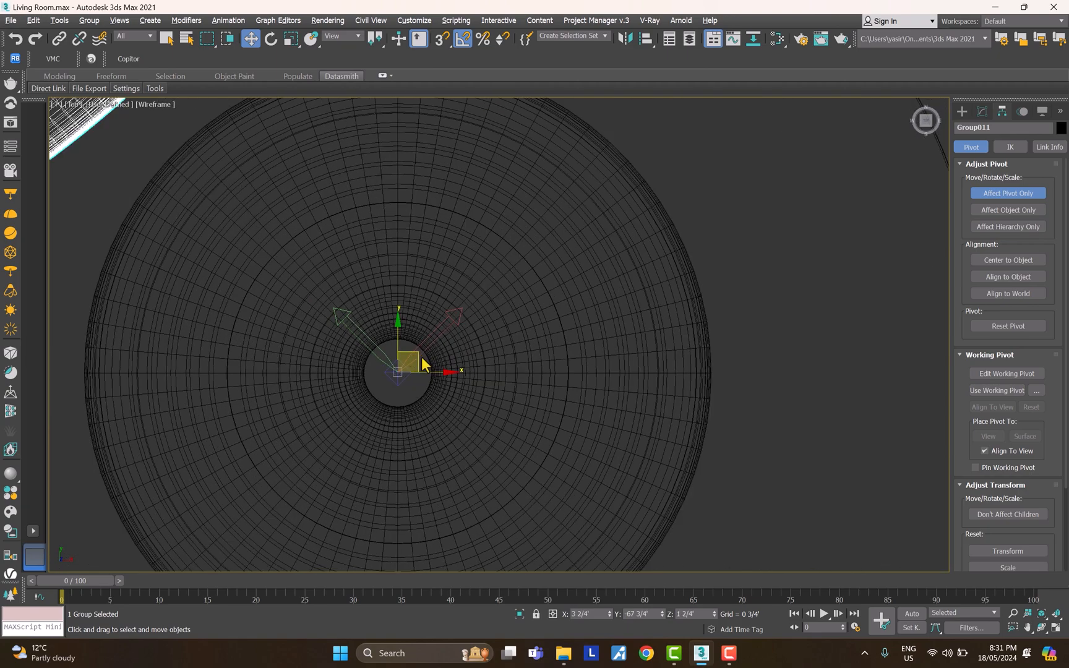
pyautogui.click(1008, 193)
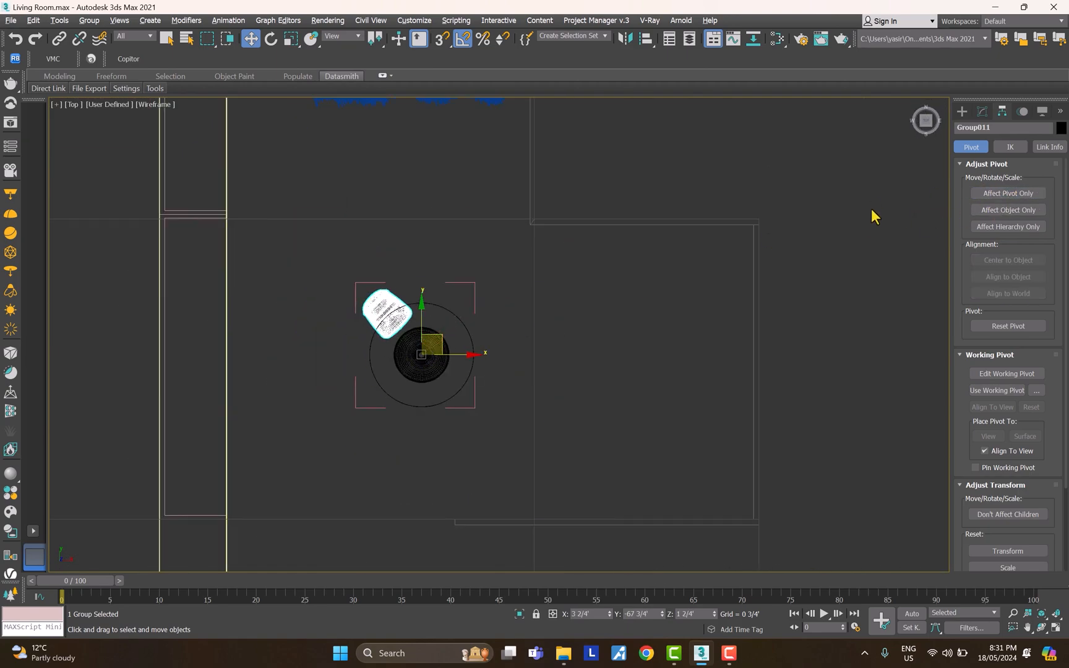
# - Open the Array tool for the chair, with a 1D count of 5 and the preview turned on
pyautogui.scroll(2, 459, 343)
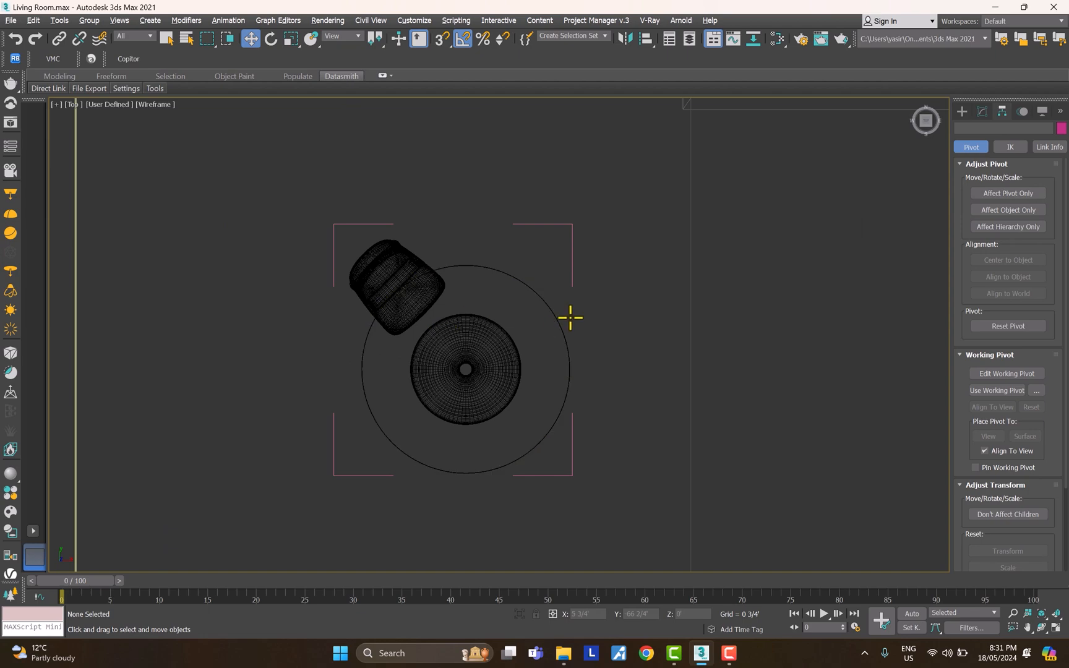
pyautogui.click(34, 20)
pyautogui.moveTo(60, 21)
pyautogui.click(80, 243)
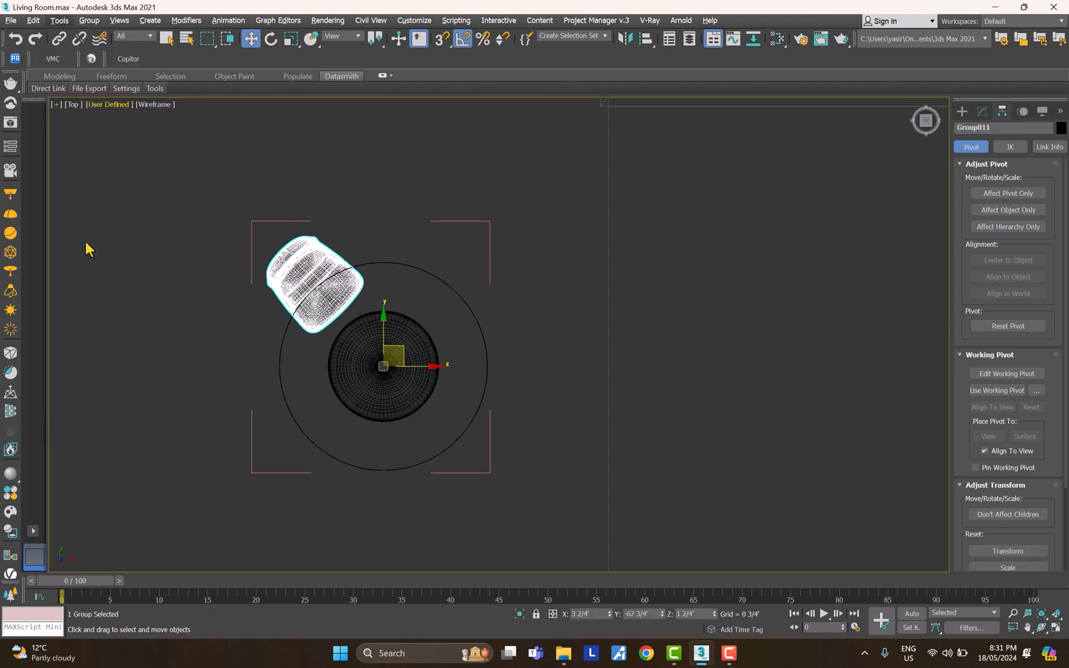
pyautogui.moveTo(704, 210); pyautogui.dragTo(934, 150)
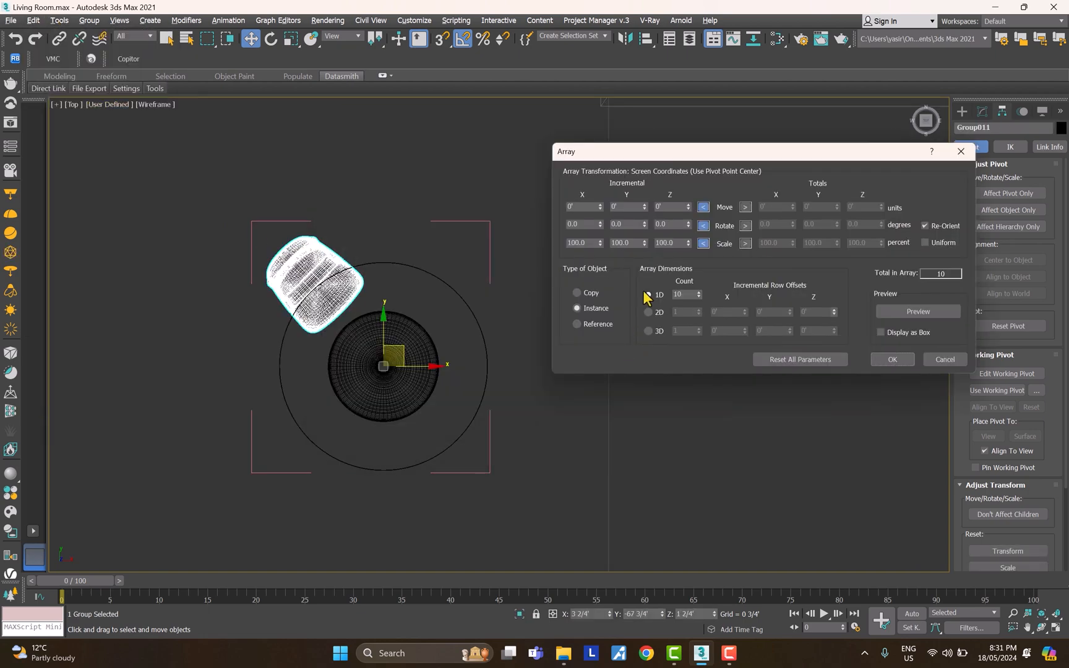
pyautogui.doubleClick(686, 295)
pyautogui.press('Return')
pyautogui.click(914, 312)
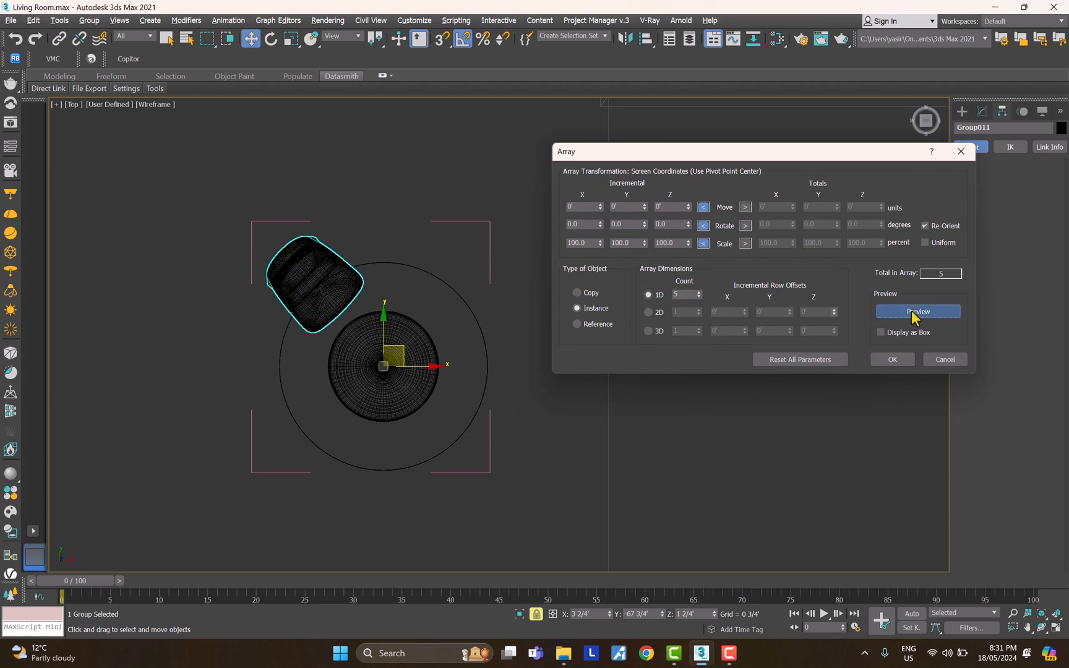
# - Set the array's total Z rotation to 360 degrees and toggle the preview off and on to compare
pyautogui.click(745, 225)
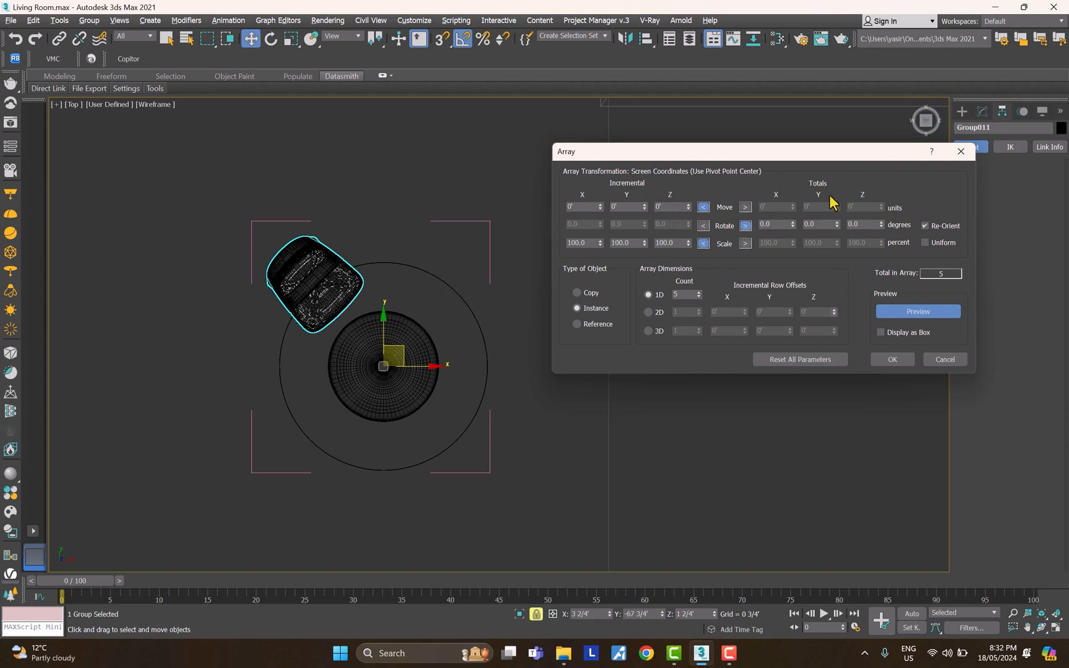
pyautogui.click(867, 225)
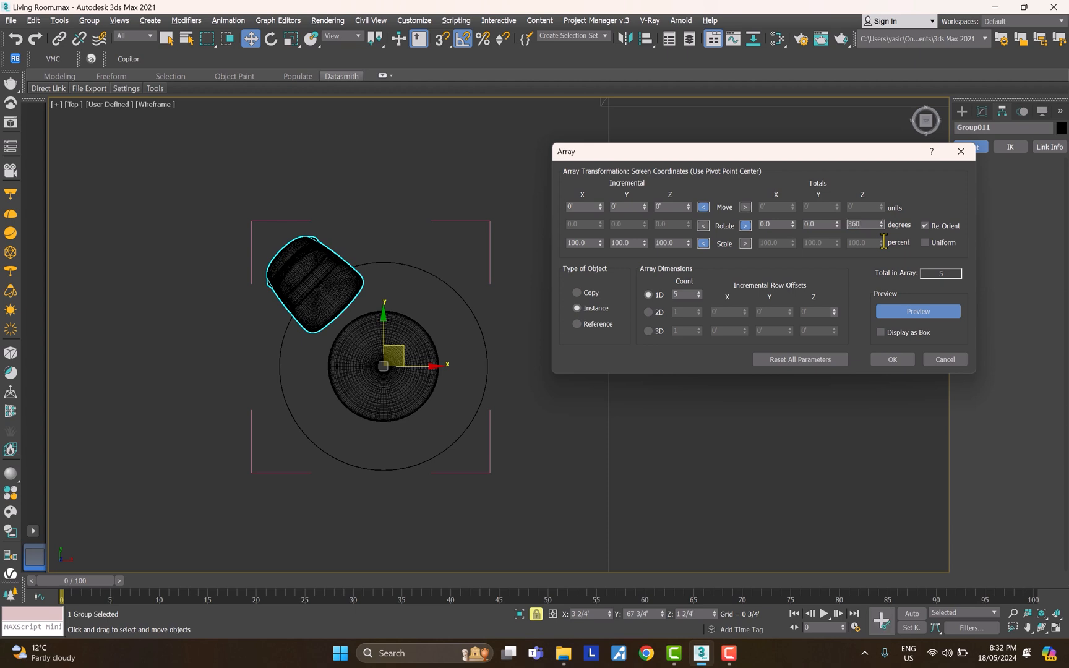
pyautogui.press('Return')
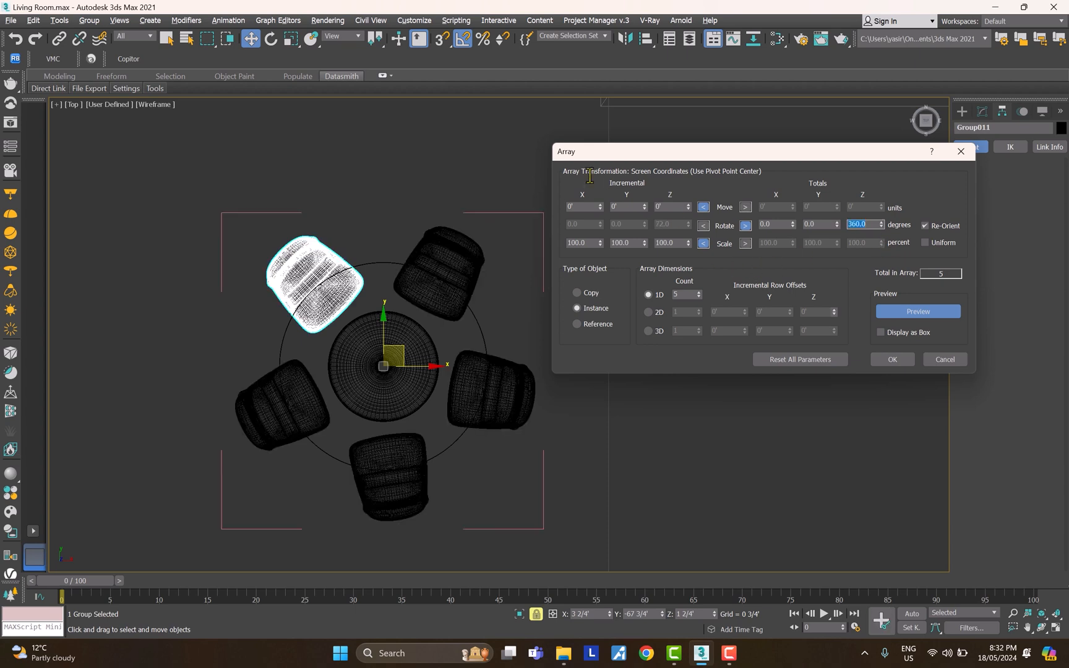
pyautogui.click(917, 312)
pyautogui.click(916, 312)
pyautogui.click(917, 313)
pyautogui.click(916, 313)
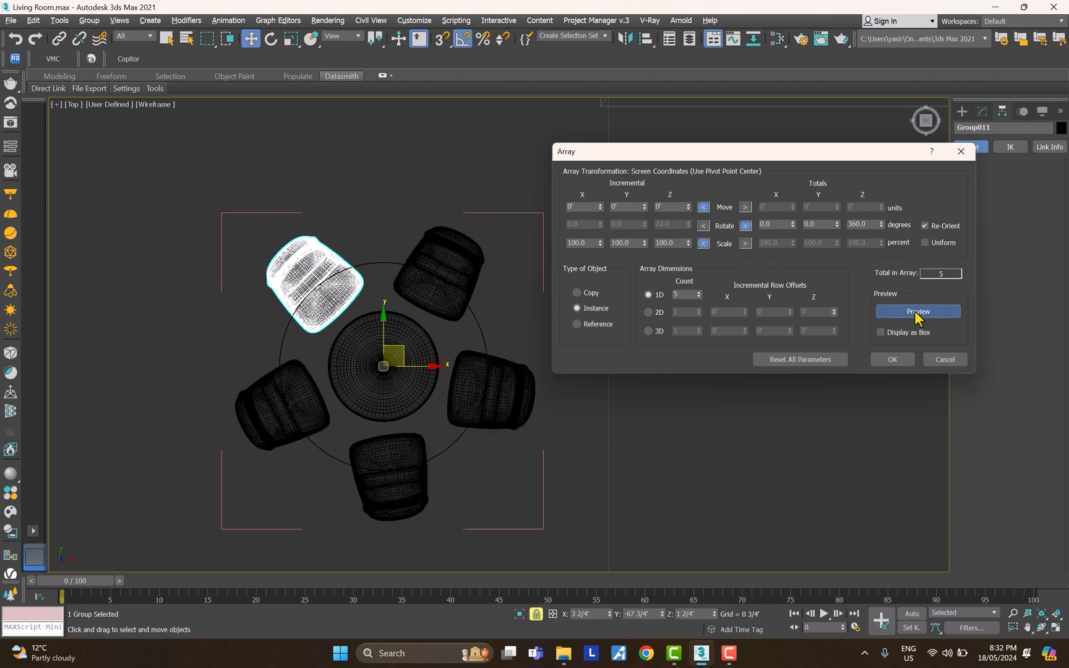
# - Try 1D counts from 6 up to 9 in the preview, and create the chair array with a count of 5
pyautogui.click(698, 292)
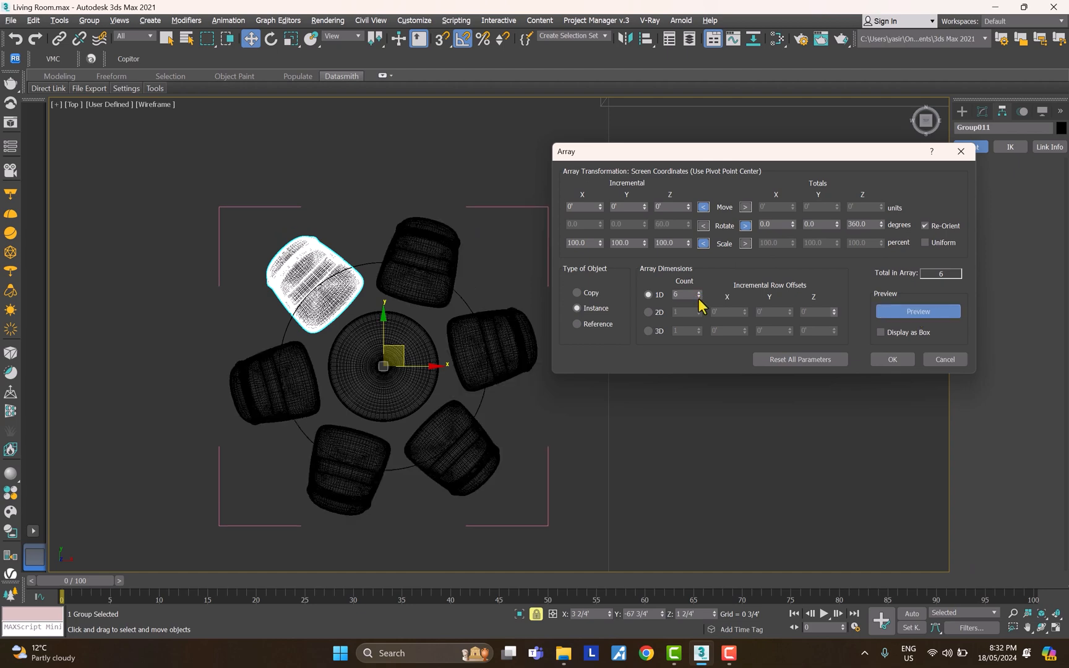
pyautogui.click(698, 293)
pyautogui.click(699, 293)
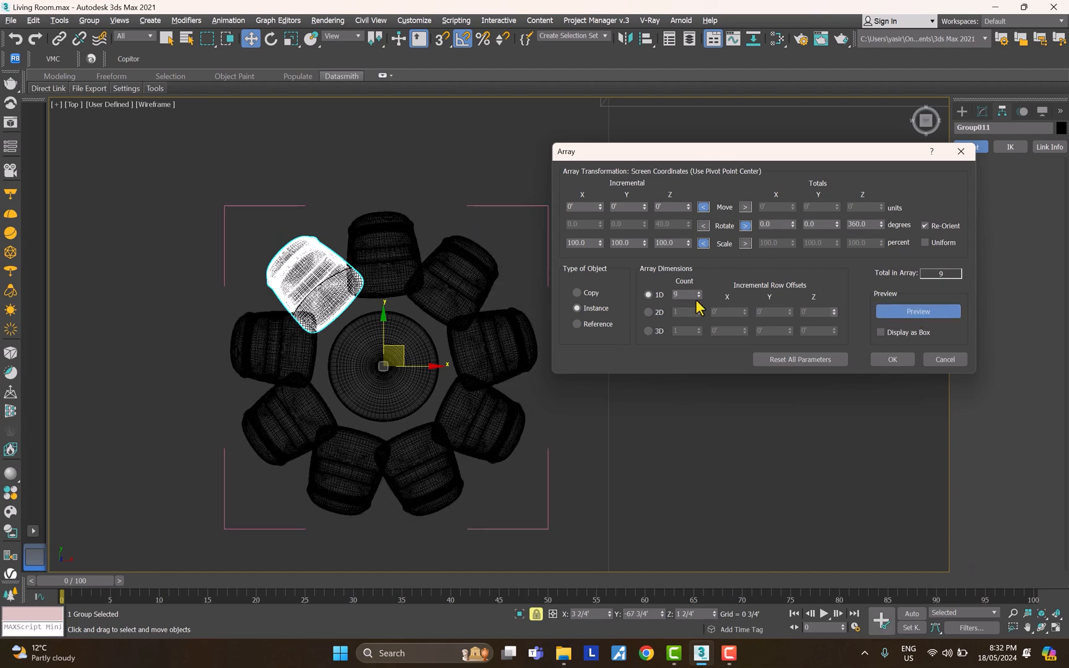
pyautogui.click(698, 296)
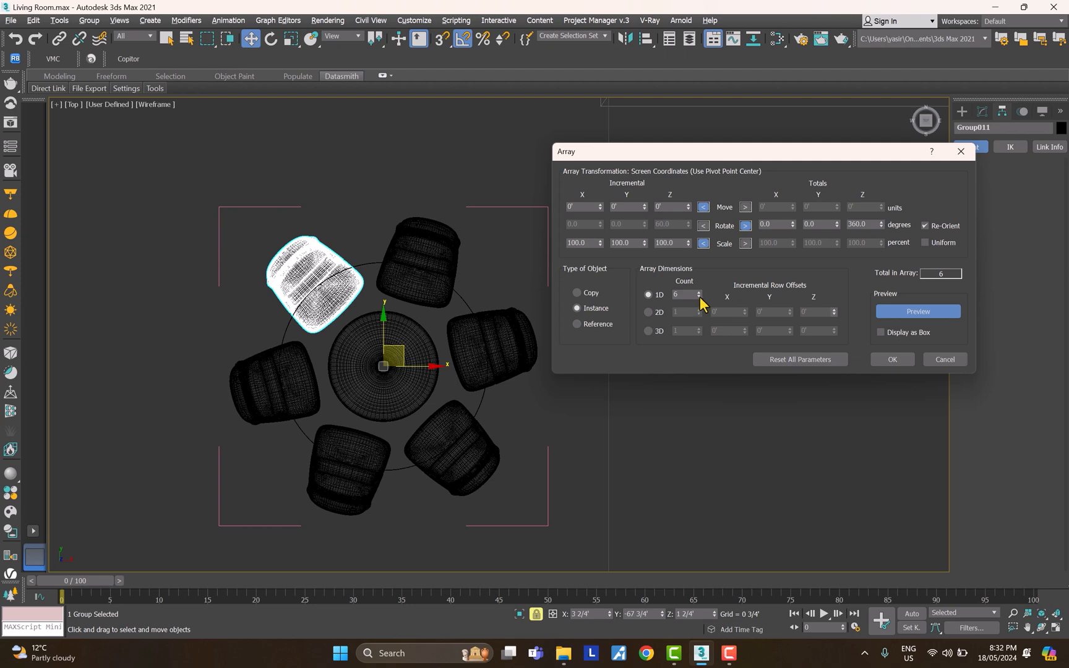
pyautogui.click(698, 297)
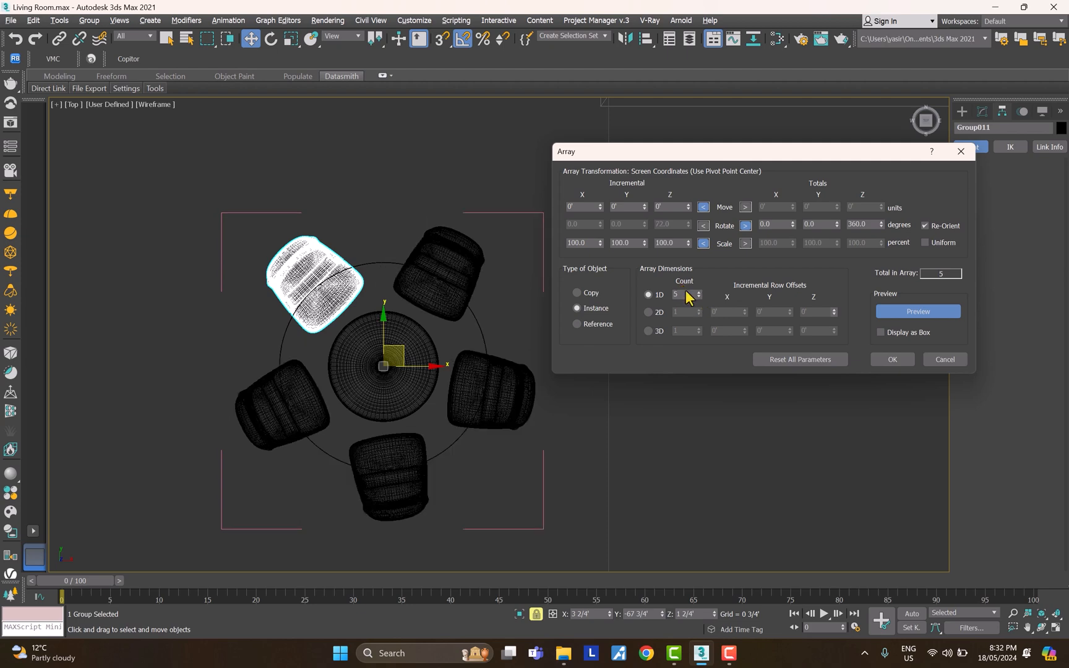
pyautogui.click(880, 361)
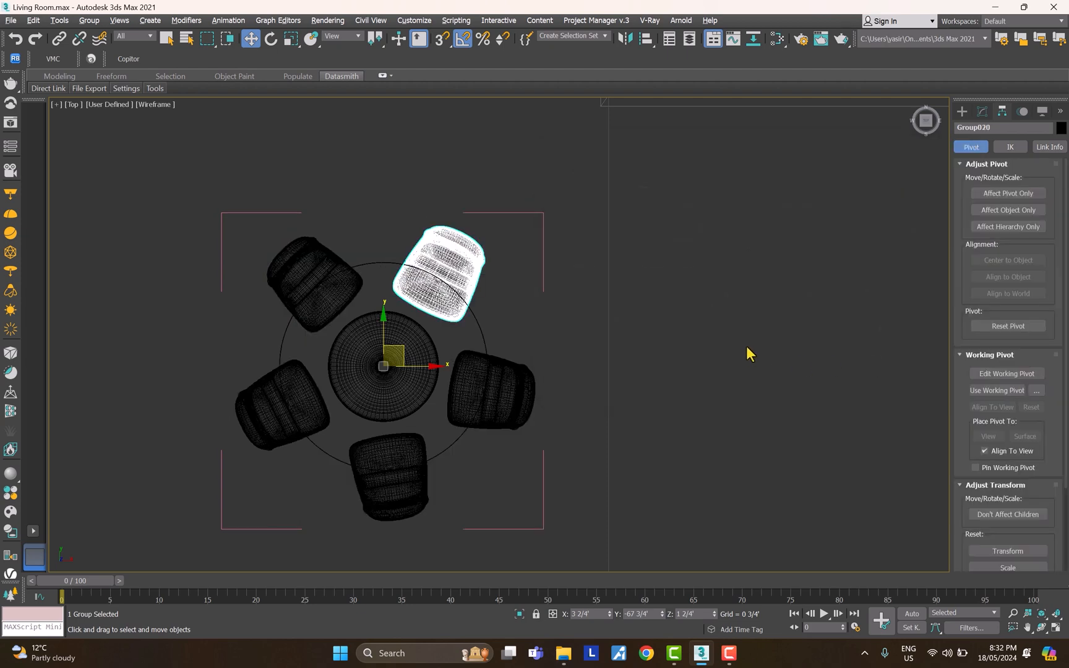
# - Examine the arrayed chairs around the round table from several angles in a maximized Perspective view
pyautogui.click(747, 353)
pyautogui.hotkey('alt', 'w')
pyautogui.rightClick(745, 429)
pyautogui.hotkey('alt', 'w')
pyautogui.press('p')
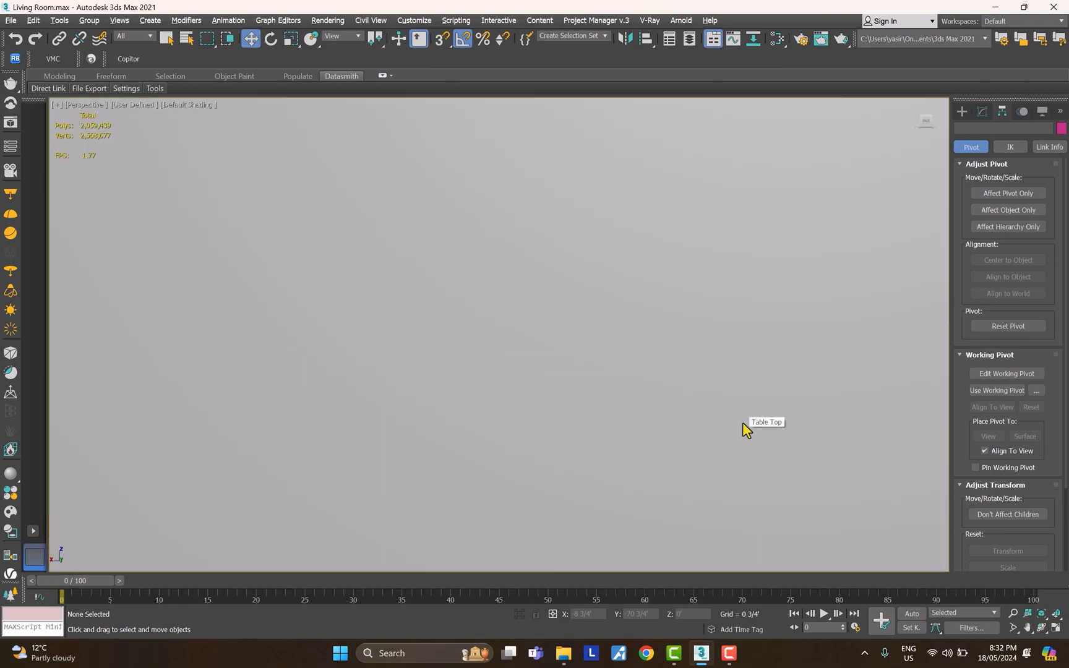
pyautogui.scroll(-5, 699, 423)
pyautogui.keyDown('alt'); pyautogui.moveTo(699, 423); pyautogui.dragTo(614, 437, button='middle'); pyautogui.keyUp('alt')
pyautogui.click(639, 406)
pyautogui.press('z')
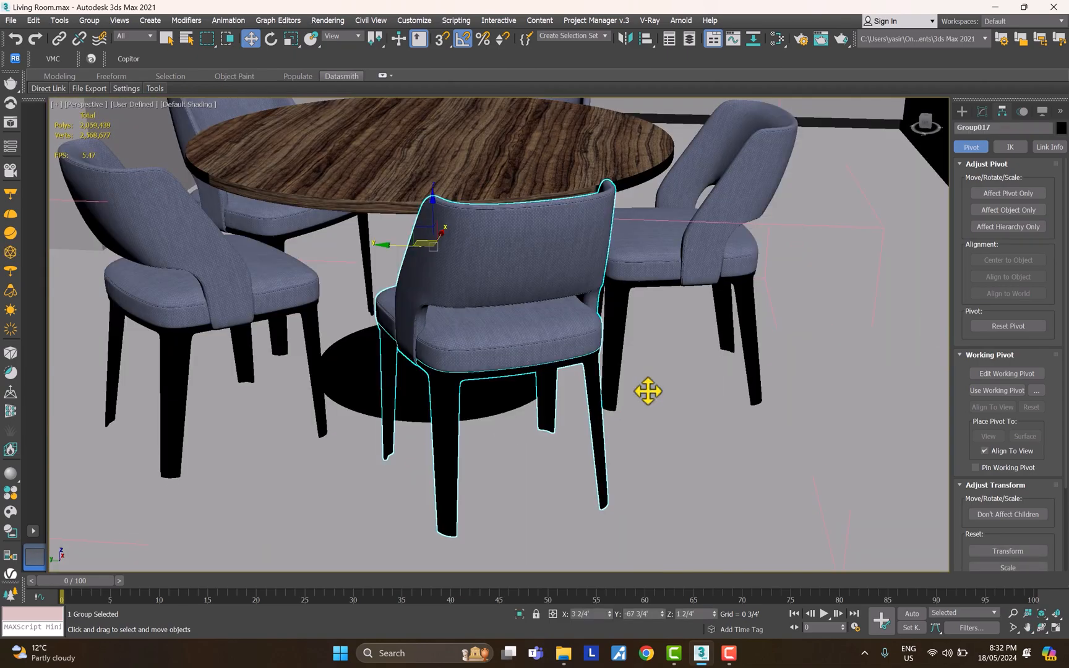
pyautogui.keyDown('alt'); pyautogui.moveTo(647, 392); pyautogui.dragTo(622, 399, button='middle'); pyautogui.keyUp('alt')
pyautogui.scroll(-4, 621, 398)
pyautogui.keyDown('alt'); pyautogui.moveTo(596, 393); pyautogui.dragTo(558, 401, button='middle'); pyautogui.keyUp('alt')
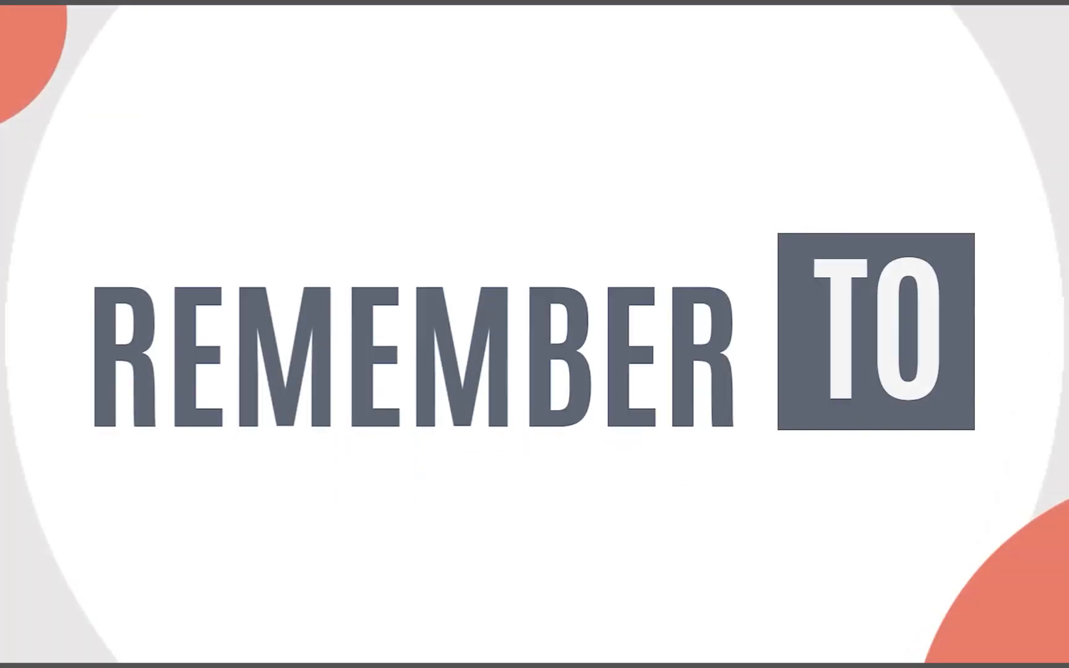